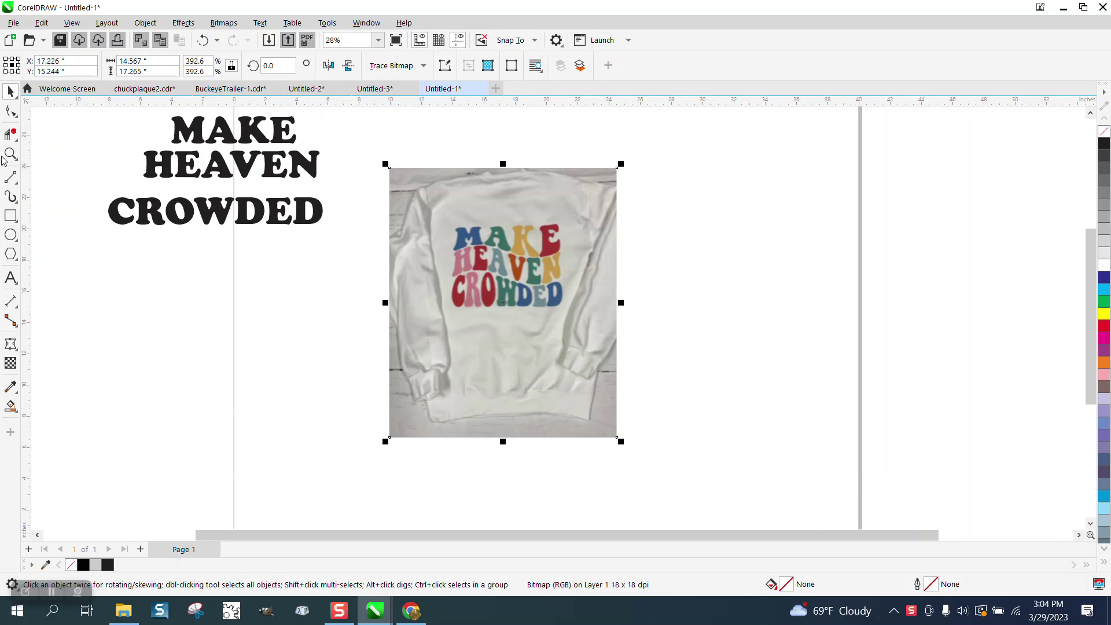
- Move the sweatshirt reference picture horizontally to the right edge of the page to free the drawing area
{"action": "left_click", "coordinate": [10, 153]}
{"action": "left_click_drag", "start_coordinate": [414, 198], "coordinate": [579, 320]}
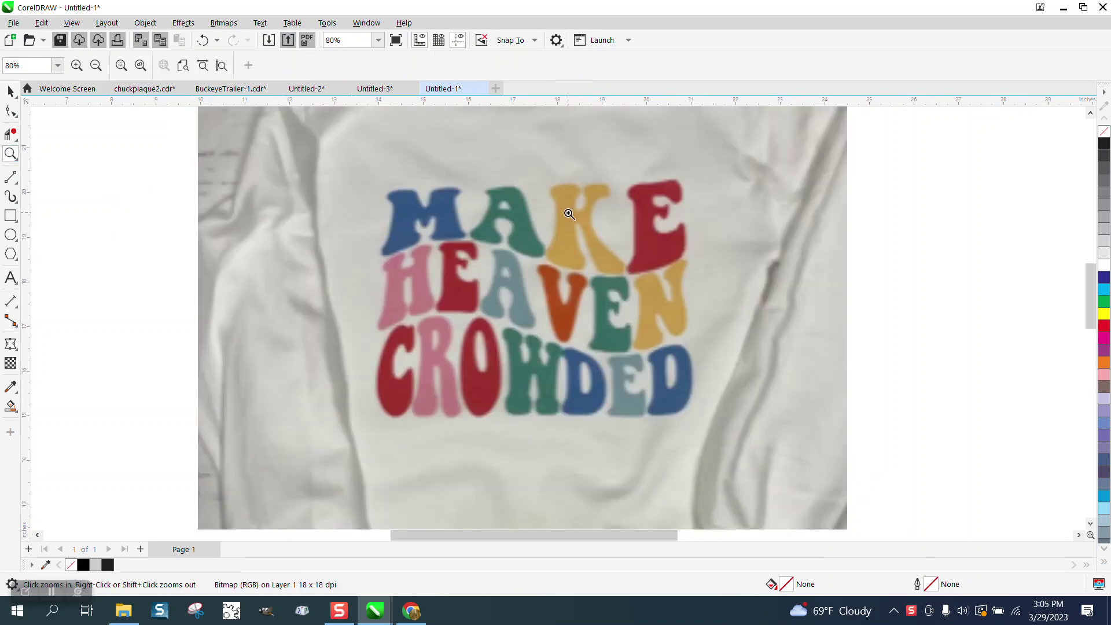
{"action": "scroll", "coordinate": [569, 214], "scroll_direction": "down", "scroll_amount": 3}
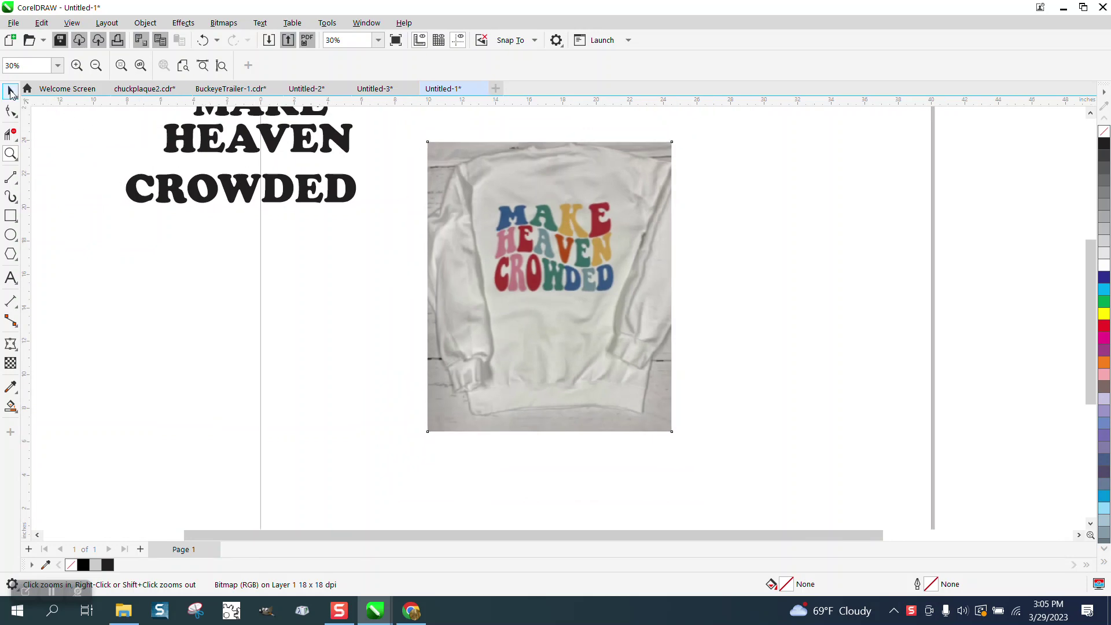
{"action": "left_click", "coordinate": [10, 91]}
{"action": "left_click_drag", "start_coordinate": [588, 247], "coordinate": [906, 249]}
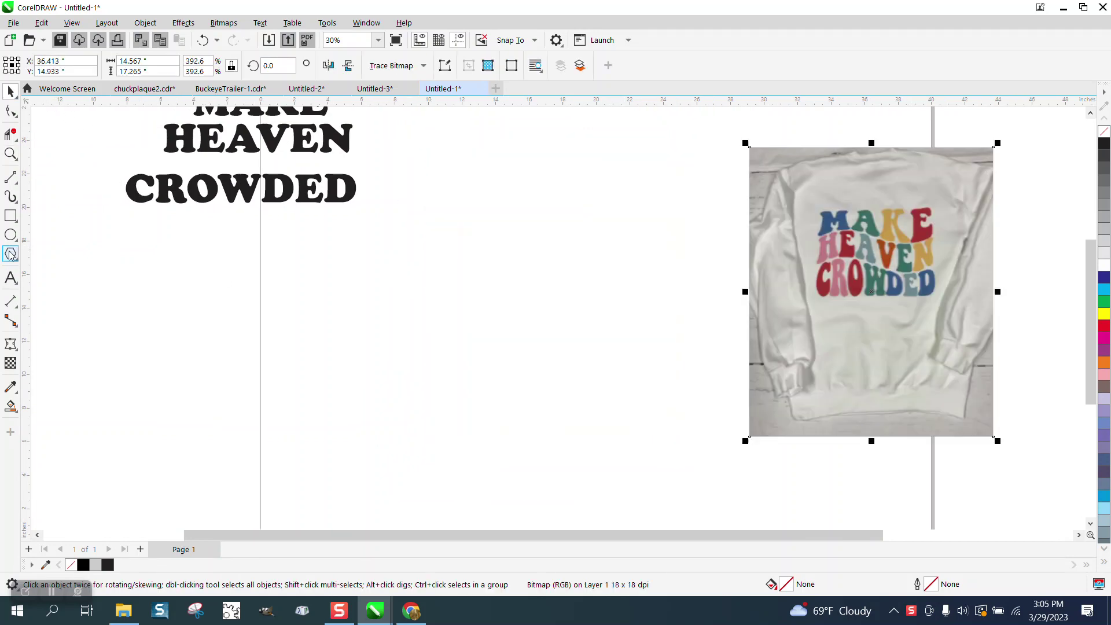
- Draw a square about 10.8 inches wide and centre it on the page
{"action": "left_click", "coordinate": [11, 215]}
{"action": "left_click_drag", "start_coordinate": [594, 195], "coordinate": [450, 376]}
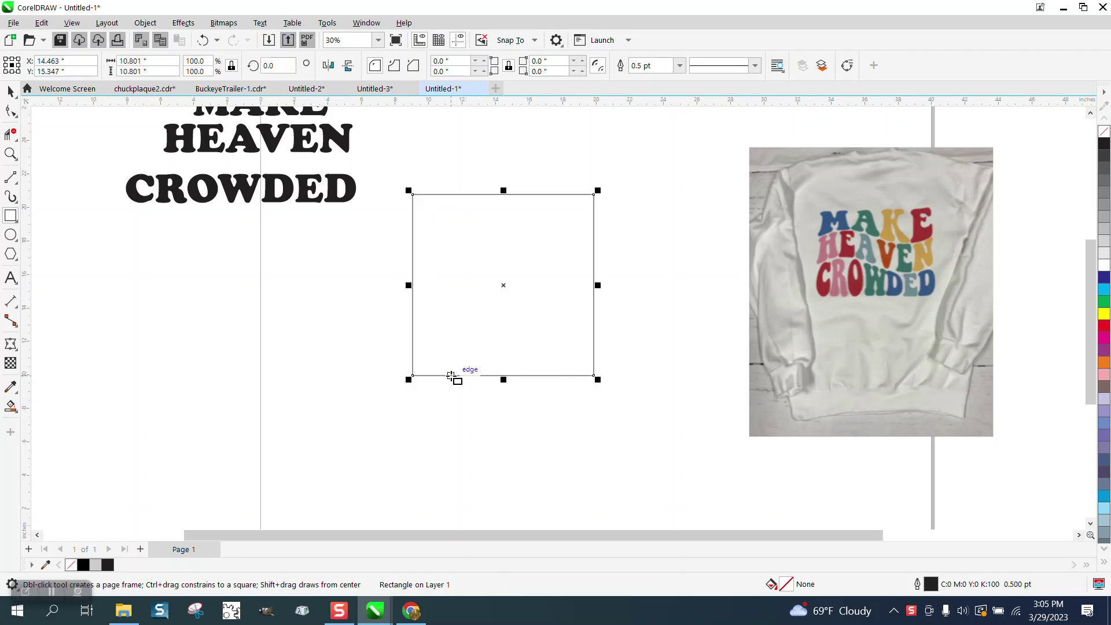
{"action": "key", "text": "p"}
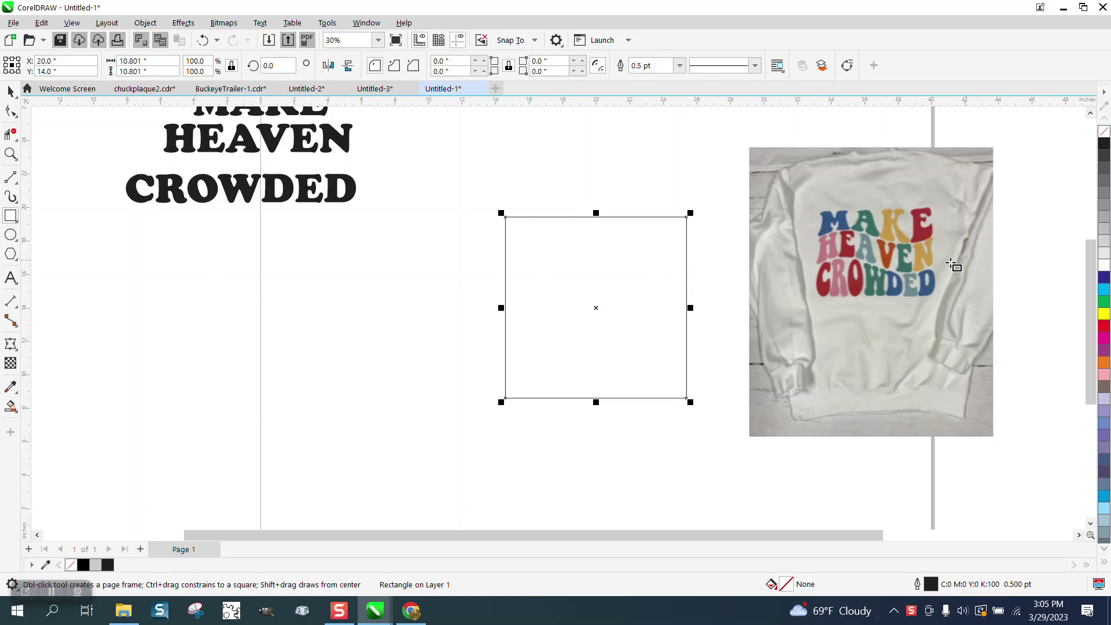
- Draw a shallow upward arc with the 3-Point Curve tool beside the square, about 6.45 inches wide and 0.54 inch high
{"action": "left_click", "coordinate": [17, 188]}
{"action": "left_click", "coordinate": [60, 266]}
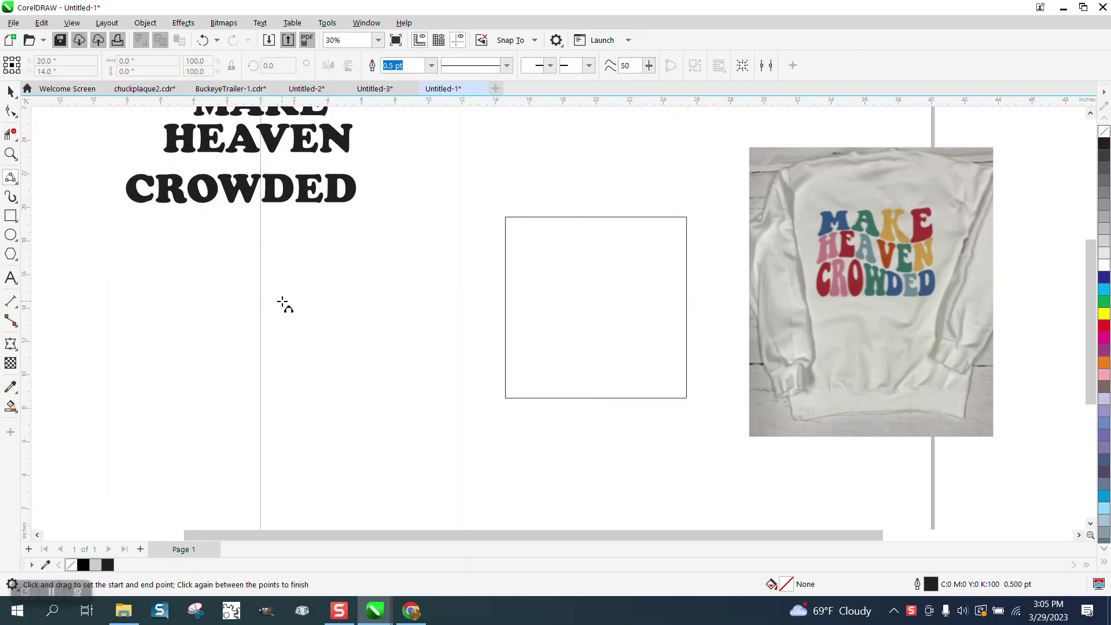
{"action": "left_click_drag", "start_coordinate": [282, 308], "coordinate": [390, 308]}
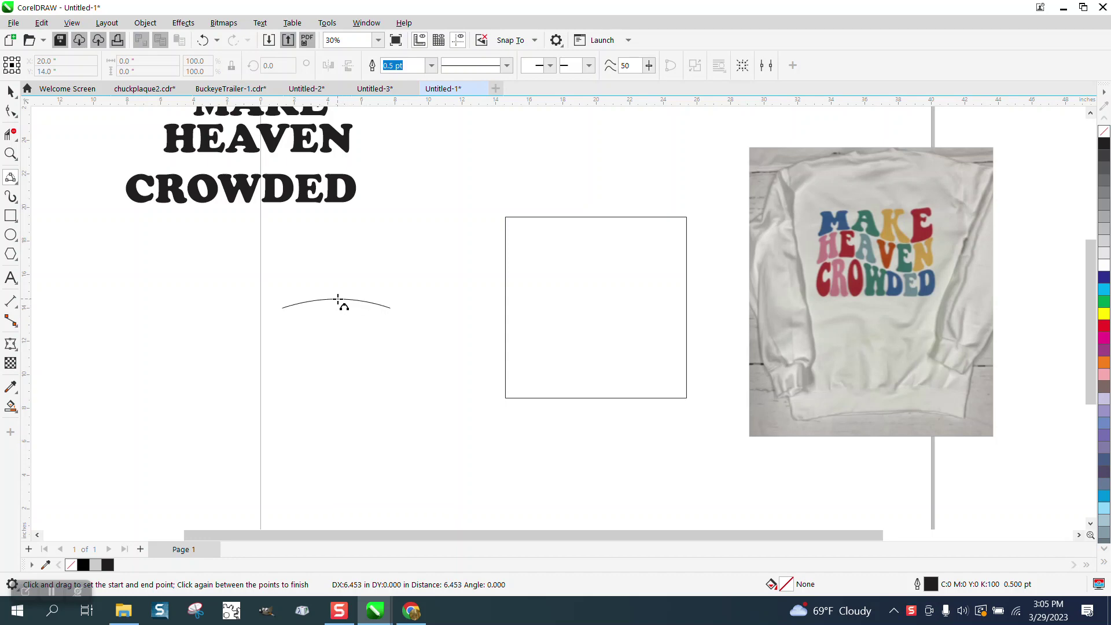
{"action": "left_click", "coordinate": [339, 299]}
{"action": "key", "text": "space"}
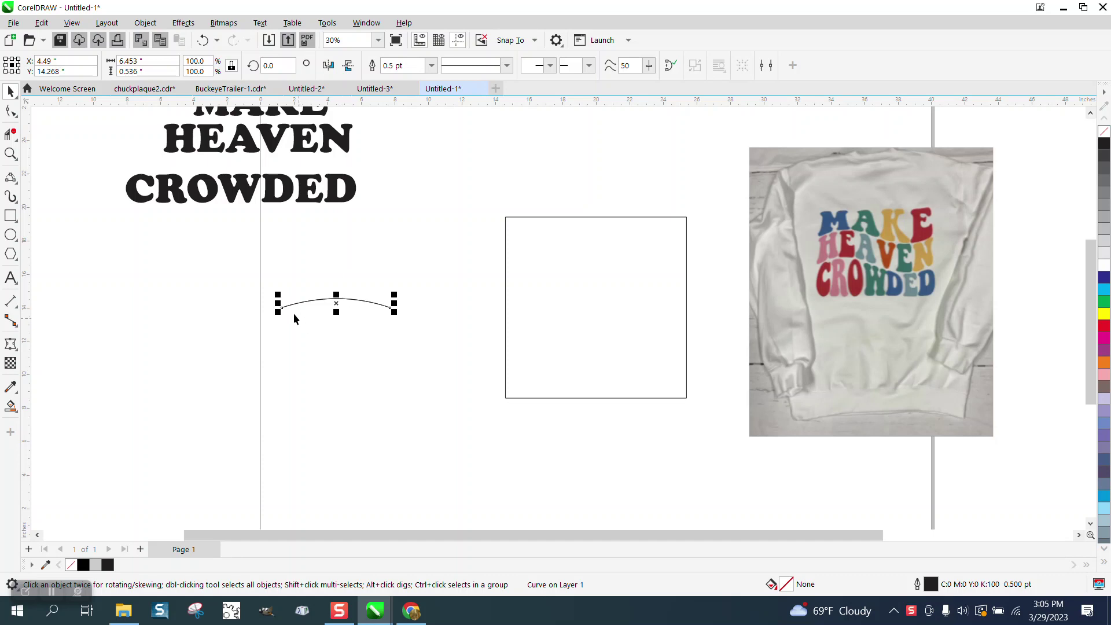
- Duplicate the arc end to end on its right side and mirror the copy vertically
{"action": "left_click_drag", "start_coordinate": [280, 307], "coordinate": [502, 307]}
{"action": "left_click", "coordinate": [347, 66]}
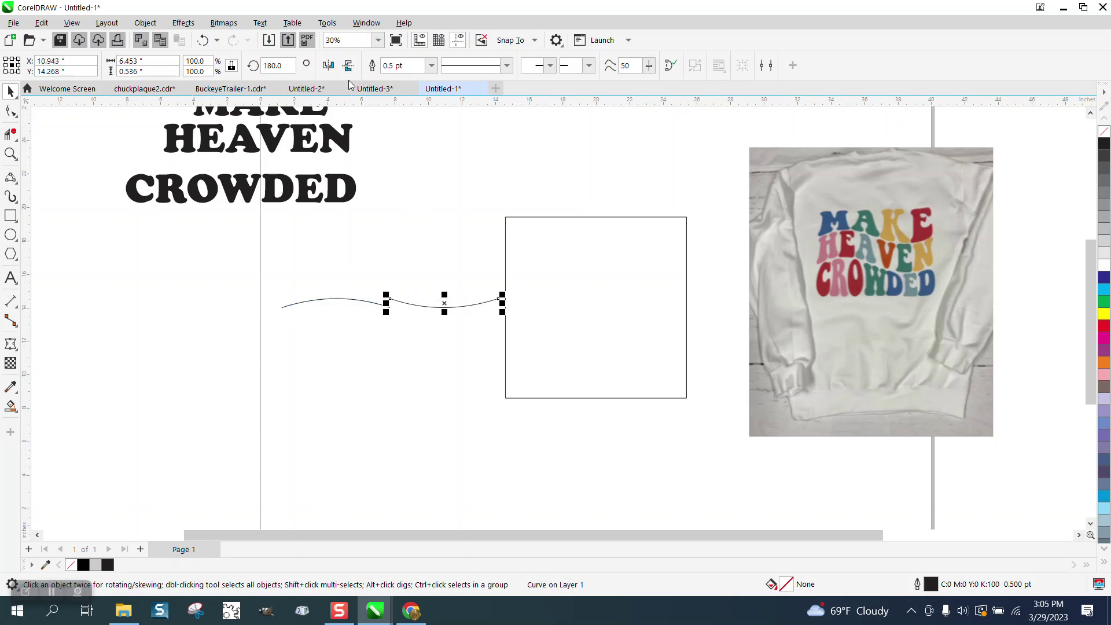
{"action": "left_click", "coordinate": [434, 240]}
- Move the flipped arc down so its left end meets the right end of the first arc
{"action": "left_click", "coordinate": [11, 153]}
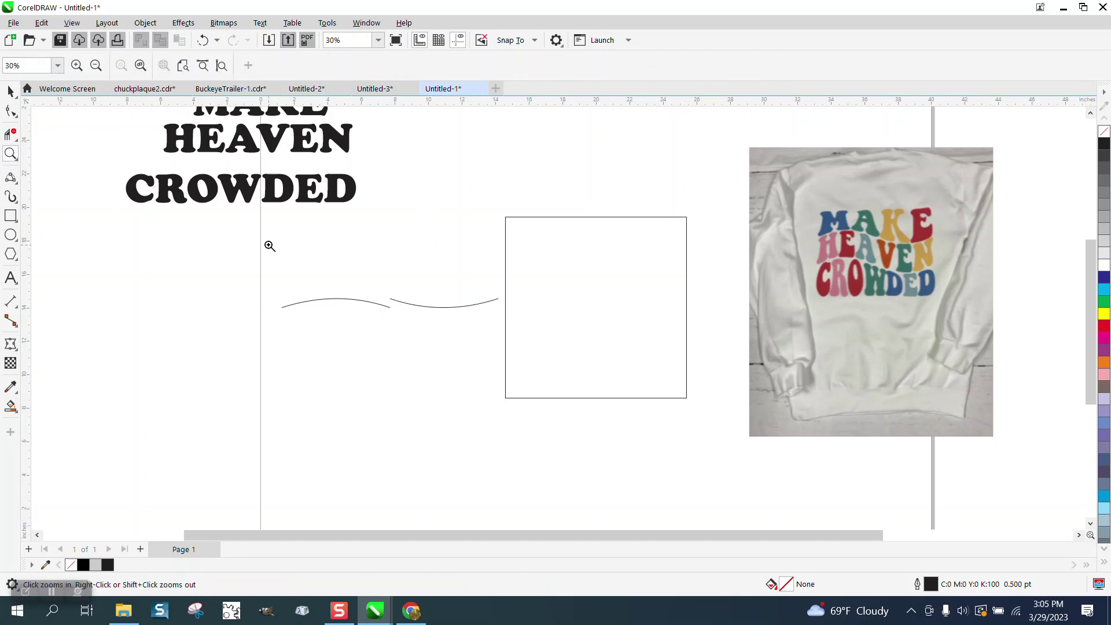
{"action": "left_click", "coordinate": [488, 359]}
{"action": "left_click", "coordinate": [10, 90]}
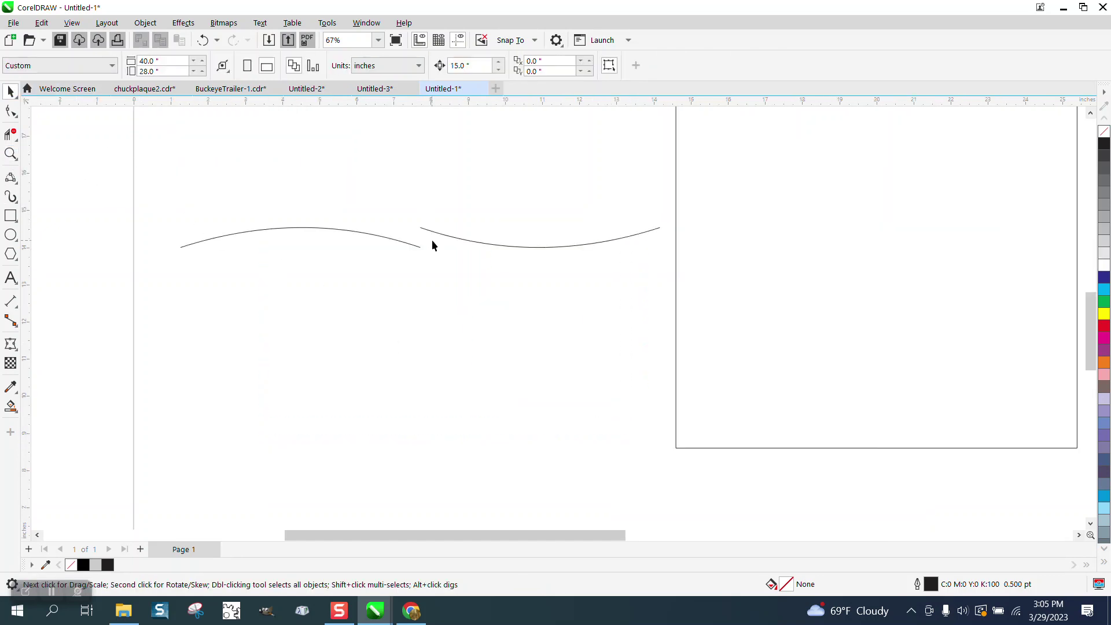
{"action": "left_click", "coordinate": [420, 233]}
{"action": "left_click_drag", "start_coordinate": [421, 233], "coordinate": [424, 255]}
{"action": "left_click", "coordinate": [202, 40]}
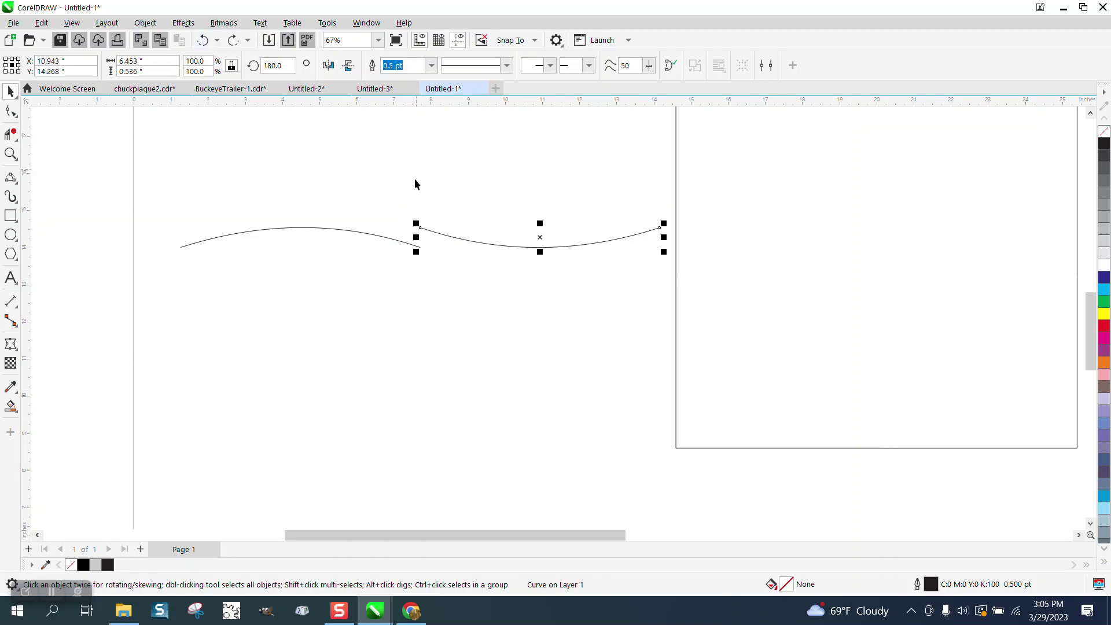
{"action": "mouse_move", "coordinate": [420, 228]}
{"action": "left_mouse_down"}
{"action": "mouse_move", "coordinate": [432, 255]}
{"action": "mouse_move", "coordinate": [420, 247]}
{"action": "left_mouse_up"}
- Combine the two arcs into one wave curve and centre it on the page over the square
{"action": "left_click_drag", "start_coordinate": [162, 191], "coordinate": [696, 342]}
{"action": "left_click", "coordinate": [145, 23]}
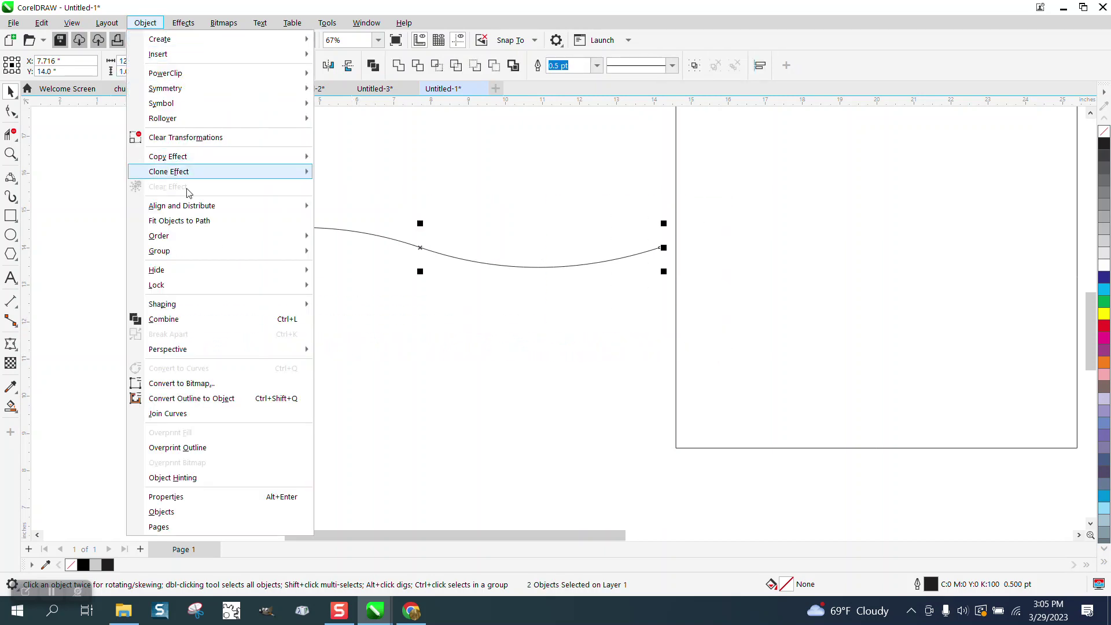
{"action": "left_click", "coordinate": [186, 318]}
{"action": "scroll", "coordinate": [189, 331], "scroll_direction": "down", "scroll_amount": 2}
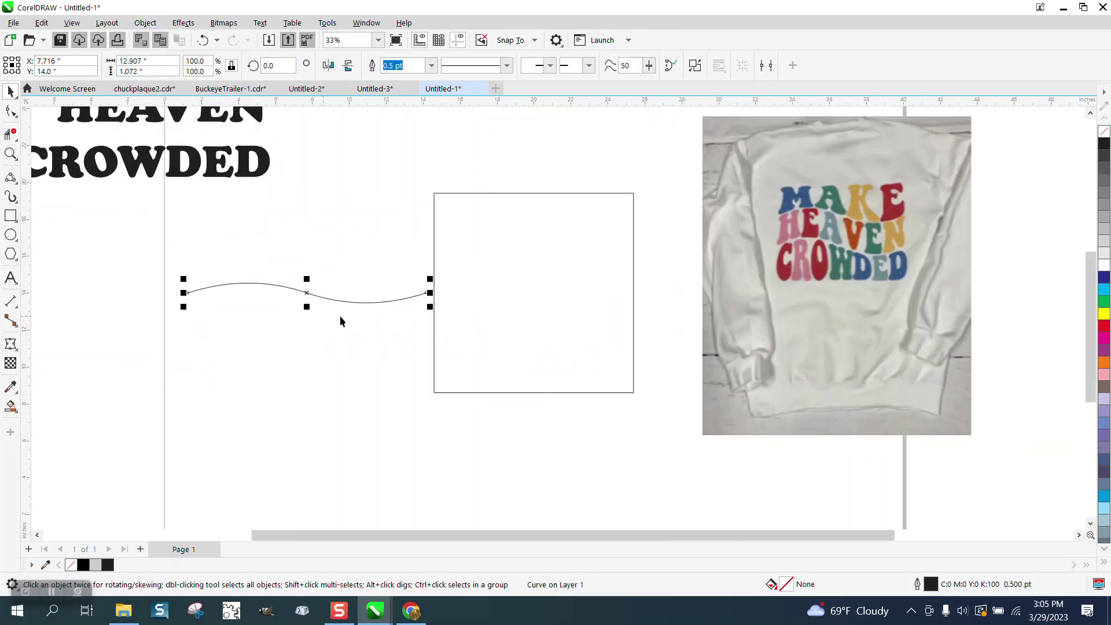
{"action": "key", "text": "p"}
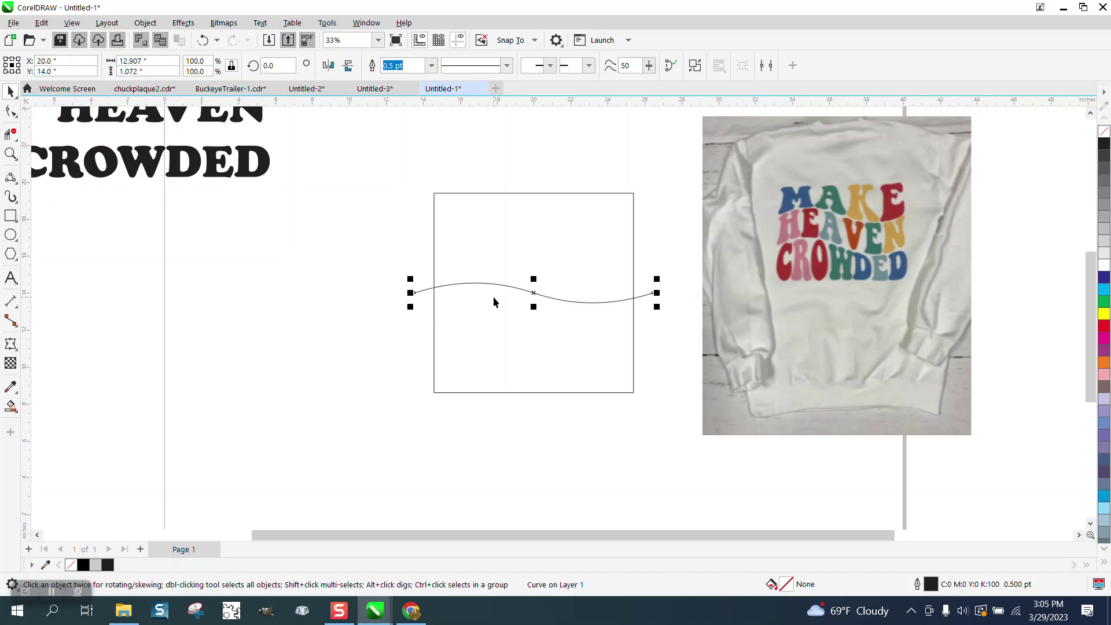
- Copy the wave curve a short distance below itself and delete the ends of both curves that extend beyond the square
{"action": "left_click_drag", "start_coordinate": [530, 292], "coordinate": [533, 328]}
{"action": "left_click", "coordinate": [425, 288]}
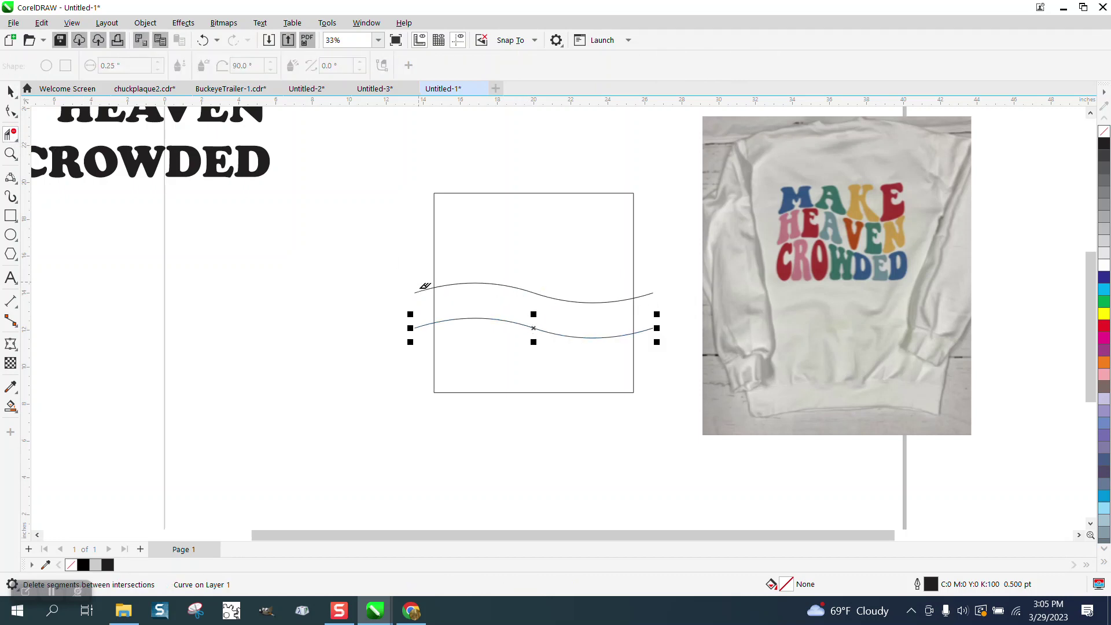
{"action": "left_click", "coordinate": [424, 325]}
{"action": "left_click", "coordinate": [649, 294]}
{"action": "left_click", "coordinate": [649, 329]}
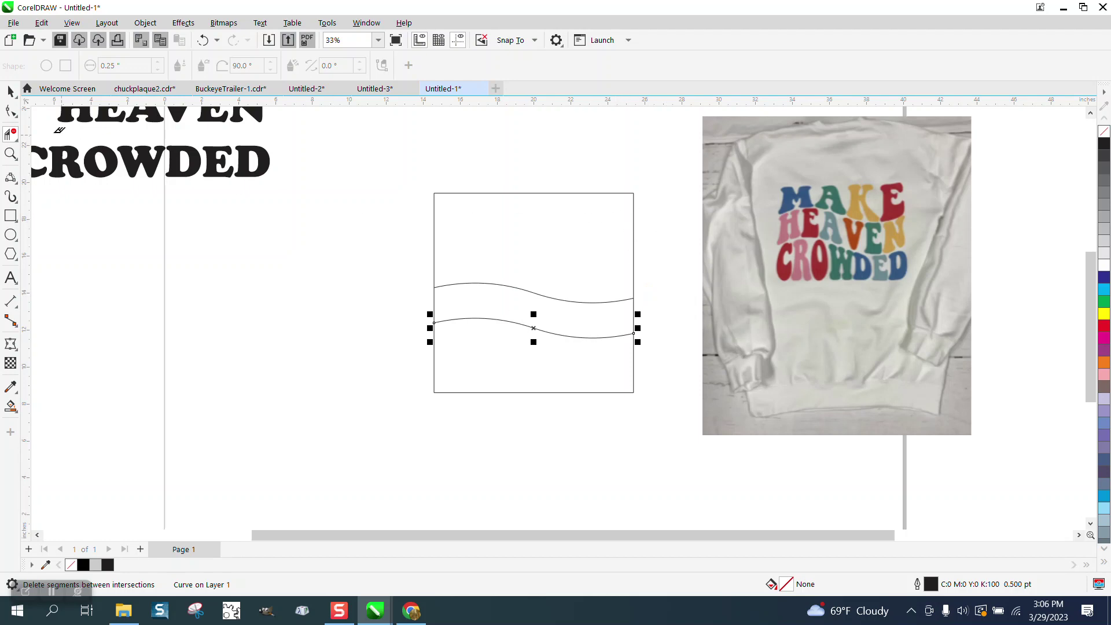
- Set the document's nudge distance to 12 inches with nothing selected
{"action": "left_click", "coordinate": [10, 91]}
{"action": "left_click", "coordinate": [431, 147]}
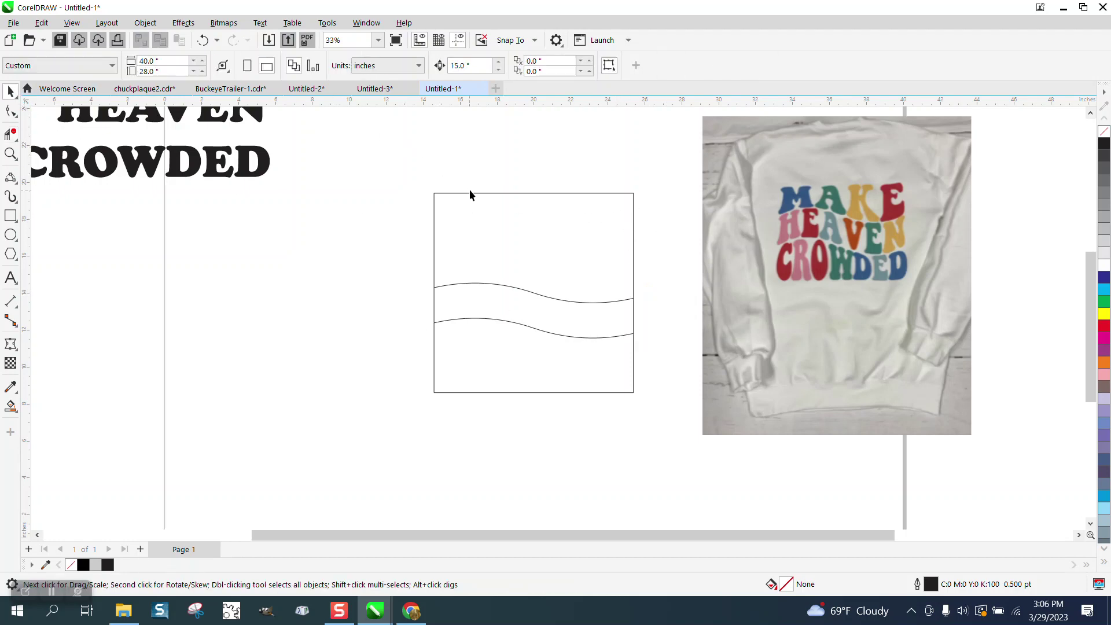
{"action": "left_click", "coordinate": [472, 193]}
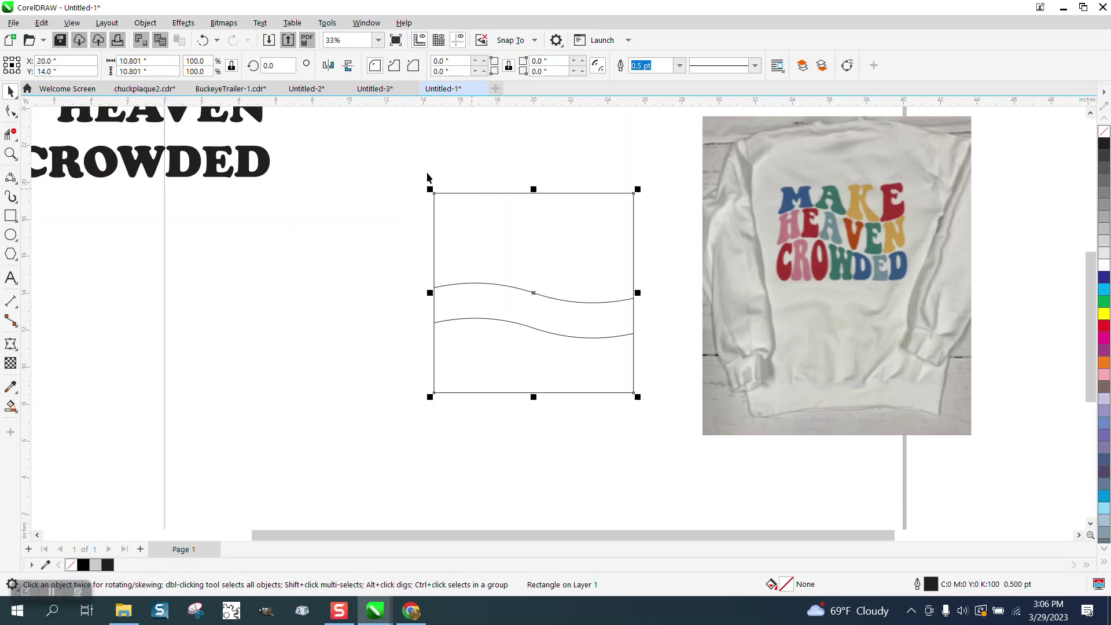
{"action": "left_click", "coordinate": [376, 162]}
{"action": "double_click", "coordinate": [469, 63]}
{"action": "type", "text": "12.0 \""}
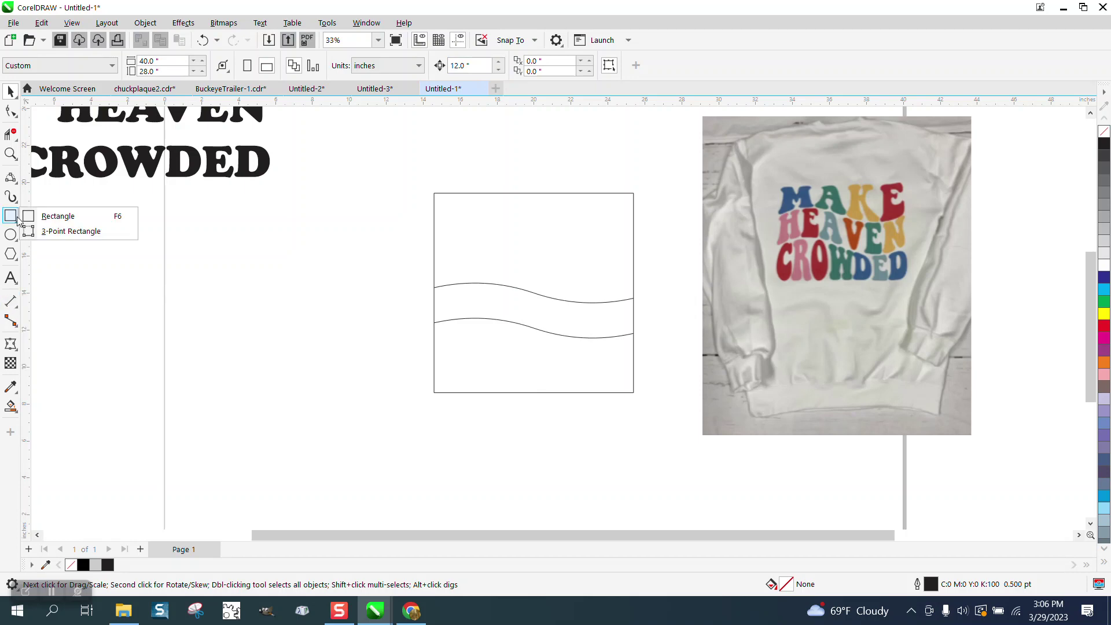
- Draw straight 2-Point lines along the full top and bottom edges of the square
{"action": "mouse_move", "coordinate": [10, 179]}
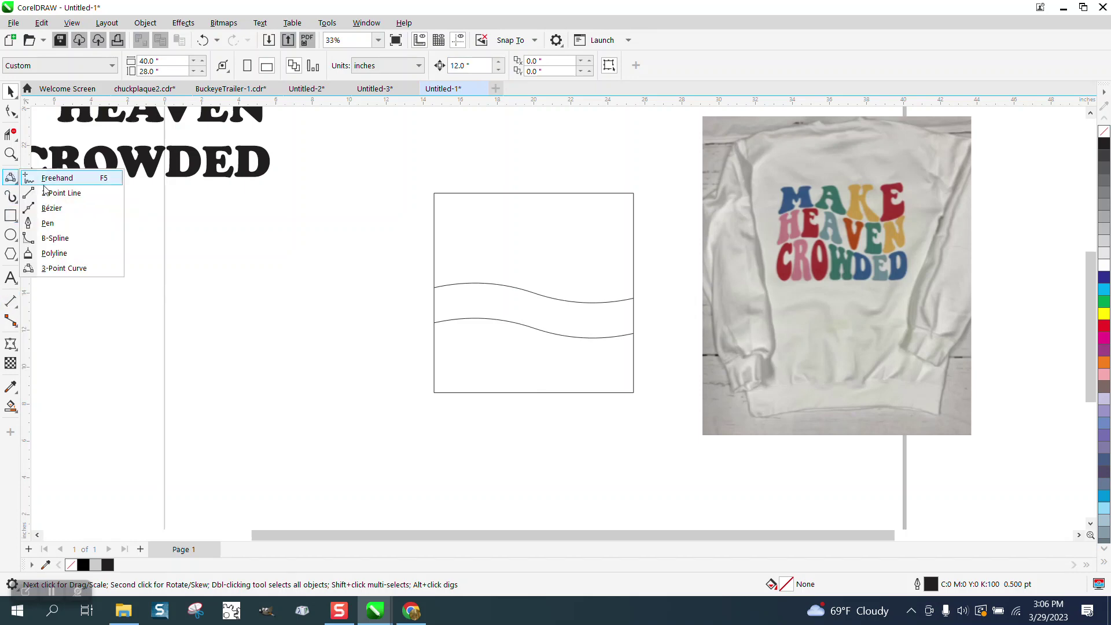
{"action": "left_click", "coordinate": [60, 193]}
{"action": "left_click_drag", "start_coordinate": [466, 196], "coordinate": [638, 193]}
{"action": "left_click_drag", "start_coordinate": [634, 393], "coordinate": [434, 393]}
{"action": "left_click", "coordinate": [10, 91]}
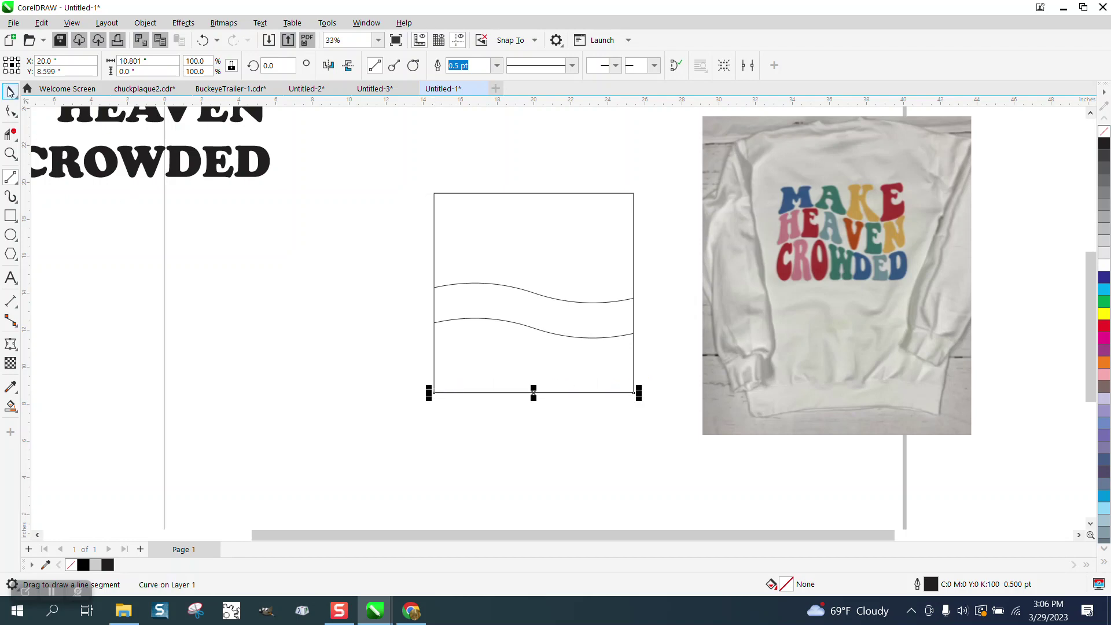
- Move the square 12 inches to the left, away from the straight lines and wave curves
{"action": "left_click", "coordinate": [410, 186]}
{"action": "left_click", "coordinate": [434, 231]}
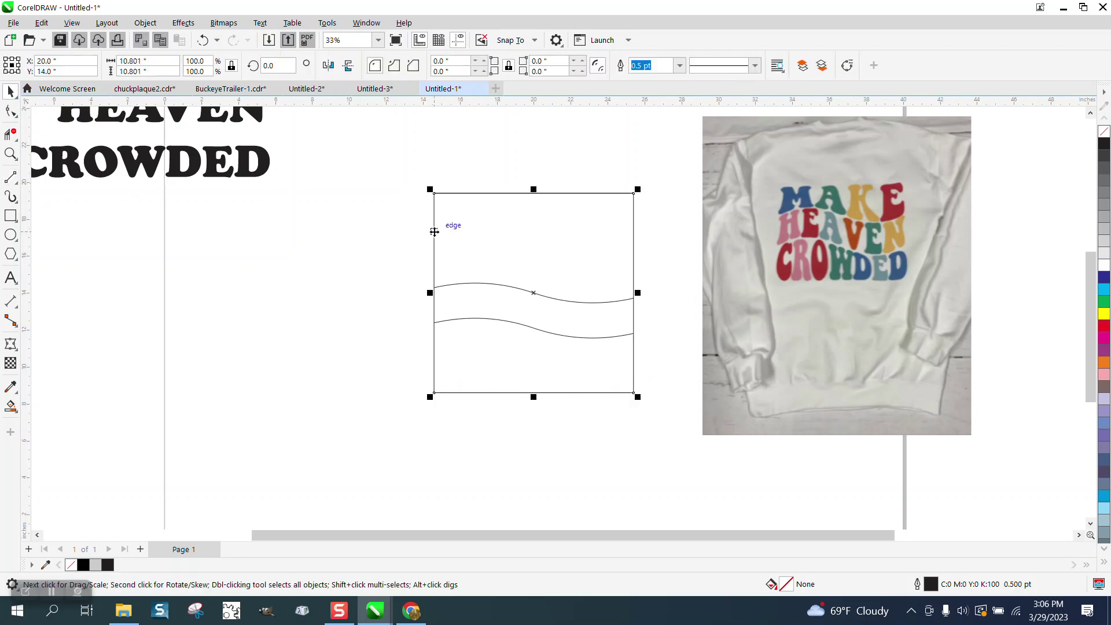
{"action": "left_click_drag", "start_coordinate": [435, 231], "coordinate": [213, 231]}
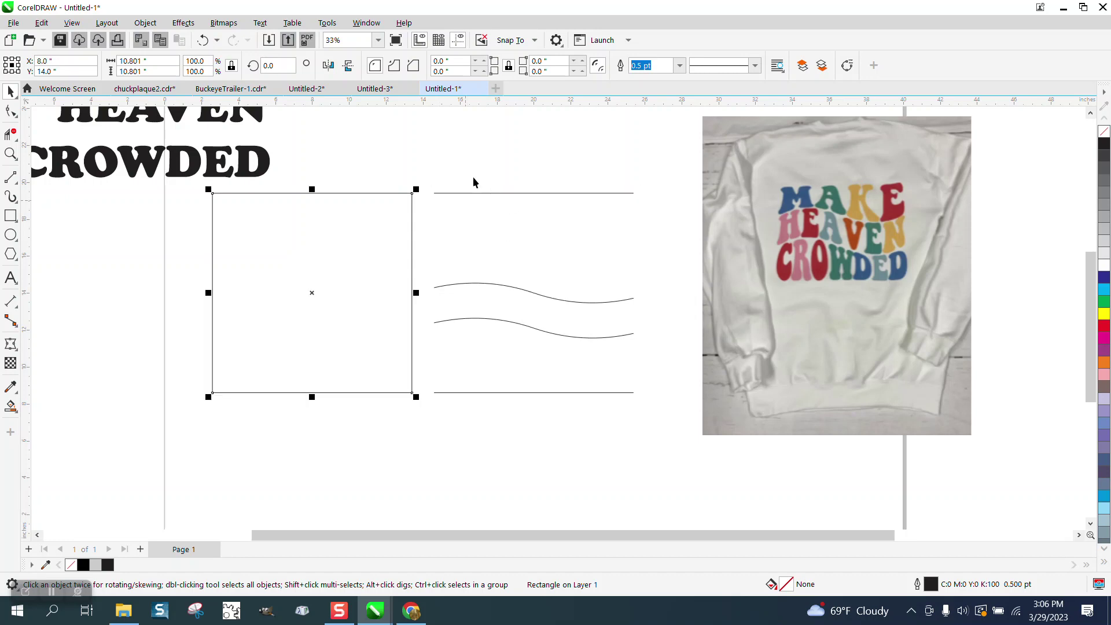
- Distribute the two straight lines and two wave curves with equal vertical spacing using Align and Distribute
{"action": "left_click_drag", "start_coordinate": [413, 128], "coordinate": [648, 394]}
{"action": "left_click_drag", "start_coordinate": [659, 443], "coordinate": [661, 441]}
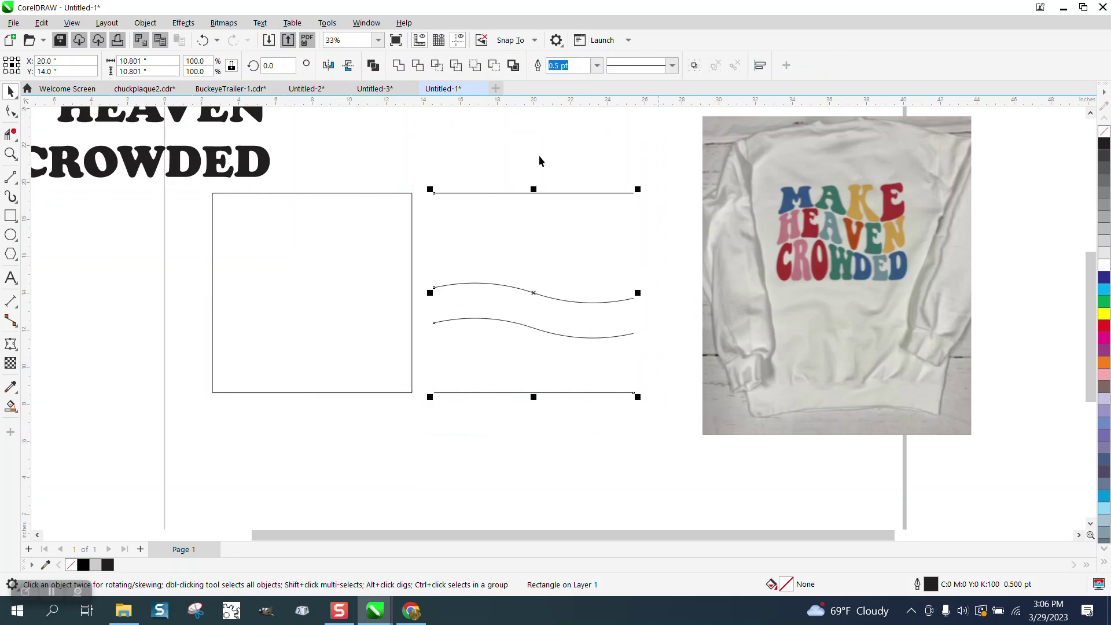
{"action": "left_click", "coordinate": [366, 23]}
{"action": "mouse_move", "coordinate": [411, 200]}
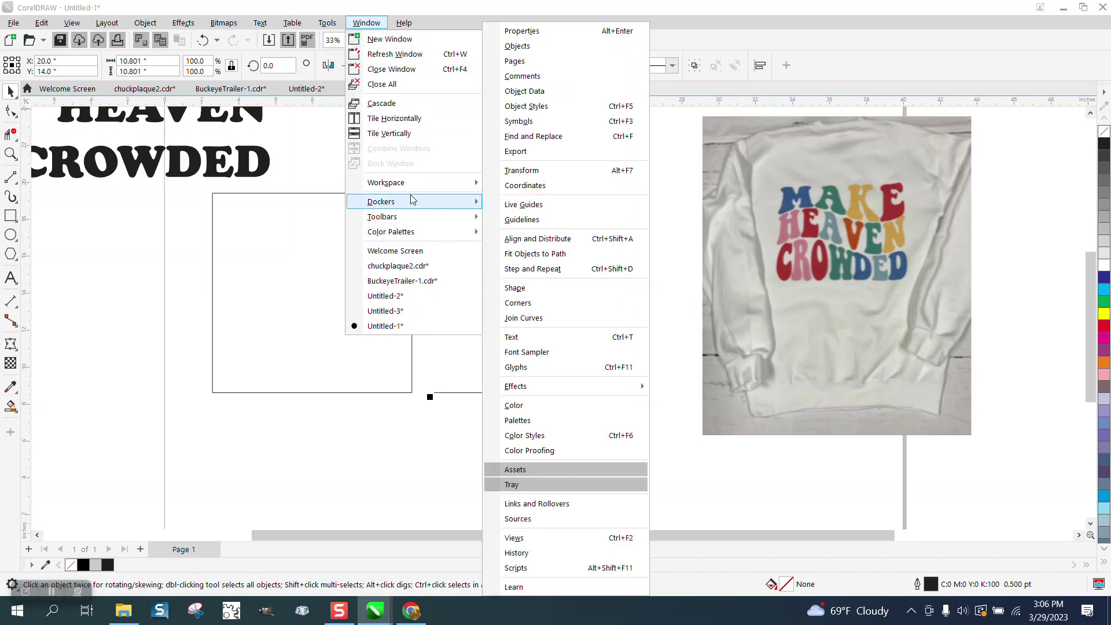
{"action": "left_click", "coordinate": [570, 242]}
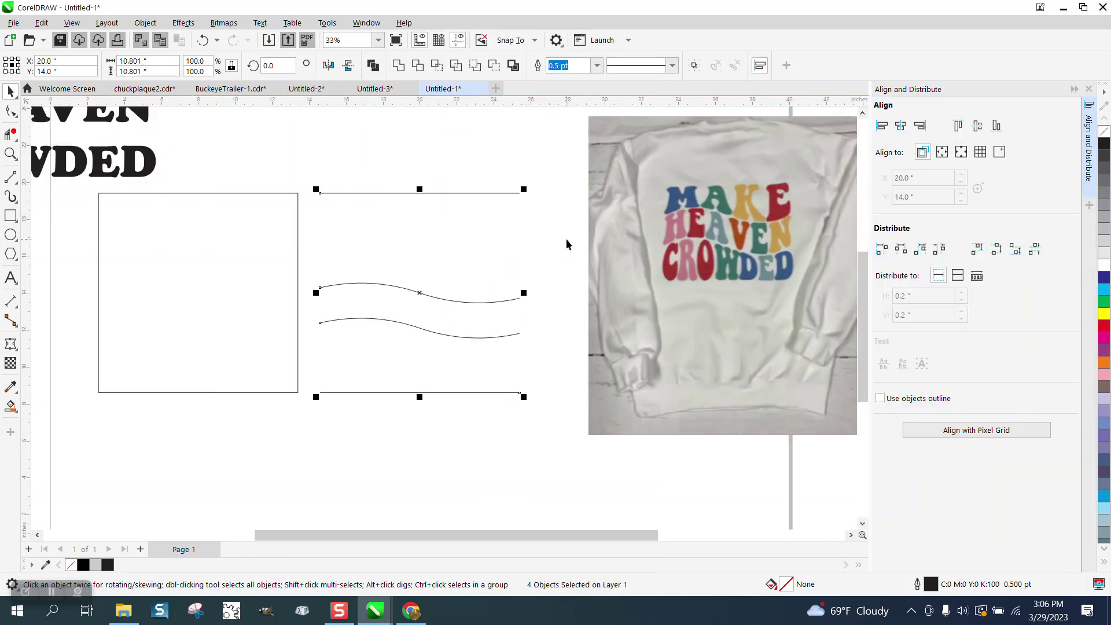
{"action": "left_click", "coordinate": [1035, 249]}
{"action": "left_click", "coordinate": [557, 142]}
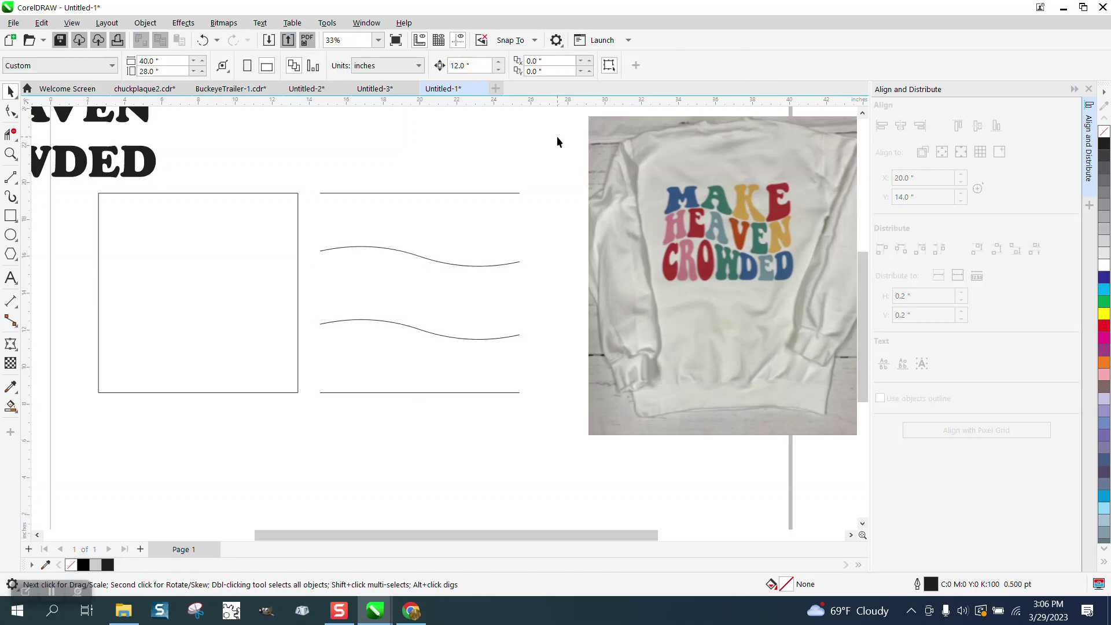
- Delete the straight lines above and below the wave curves and centre the square on the page around the curves
{"action": "left_click", "coordinate": [297, 245]}
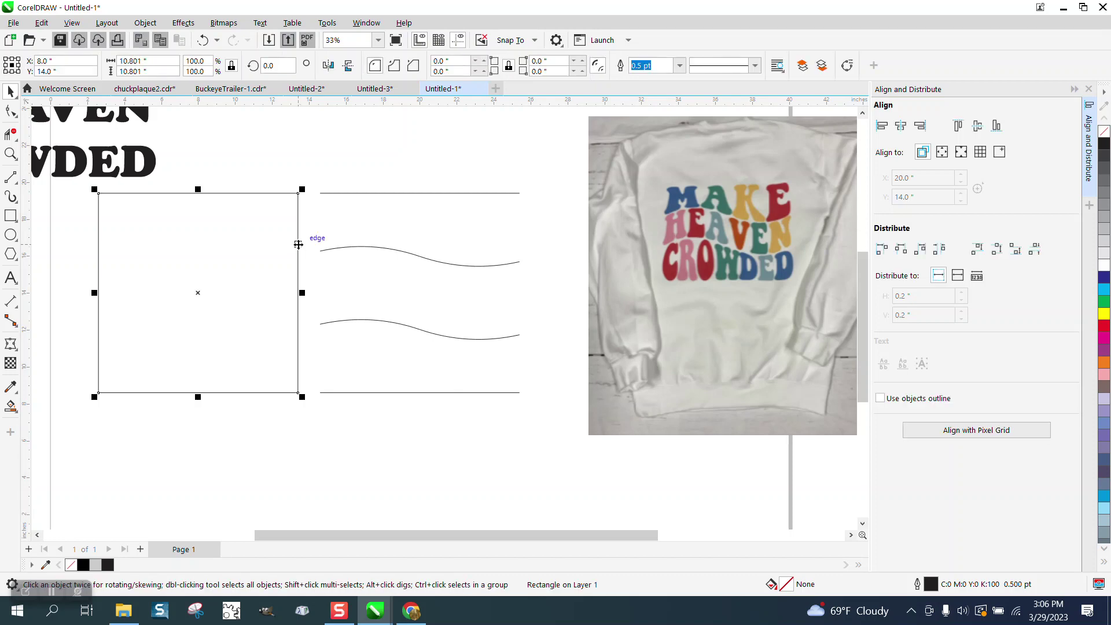
{"action": "left_click", "coordinate": [398, 194]}
{"action": "left_click", "coordinate": [410, 192]}
{"action": "key", "text": "Delete"}
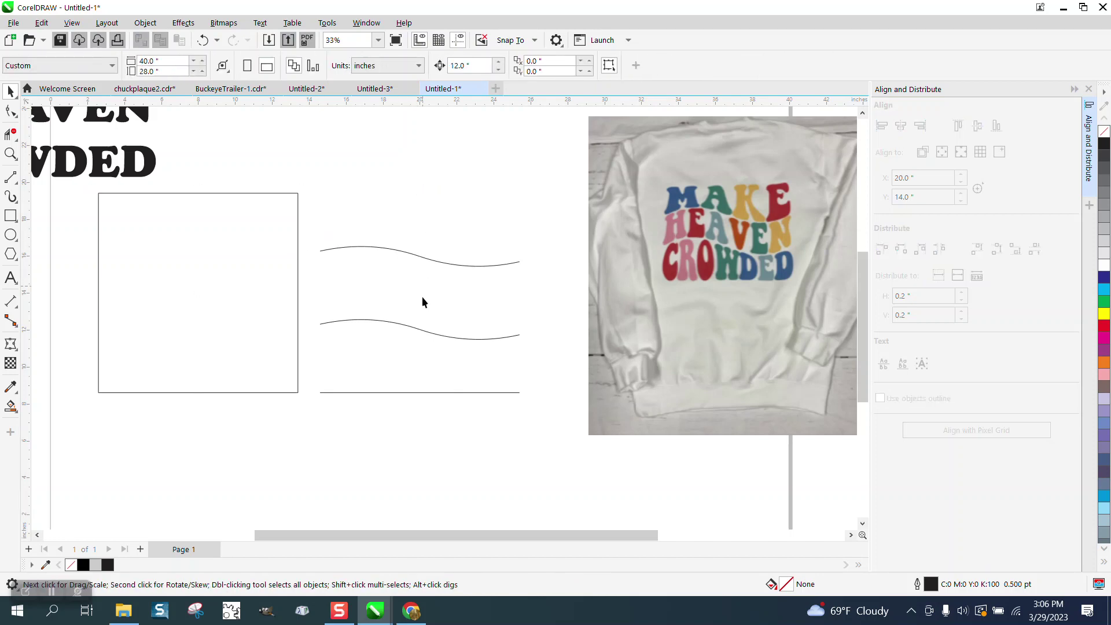
{"action": "left_click", "coordinate": [424, 392]}
{"action": "key", "text": "Delete"}
{"action": "left_click", "coordinate": [285, 289]}
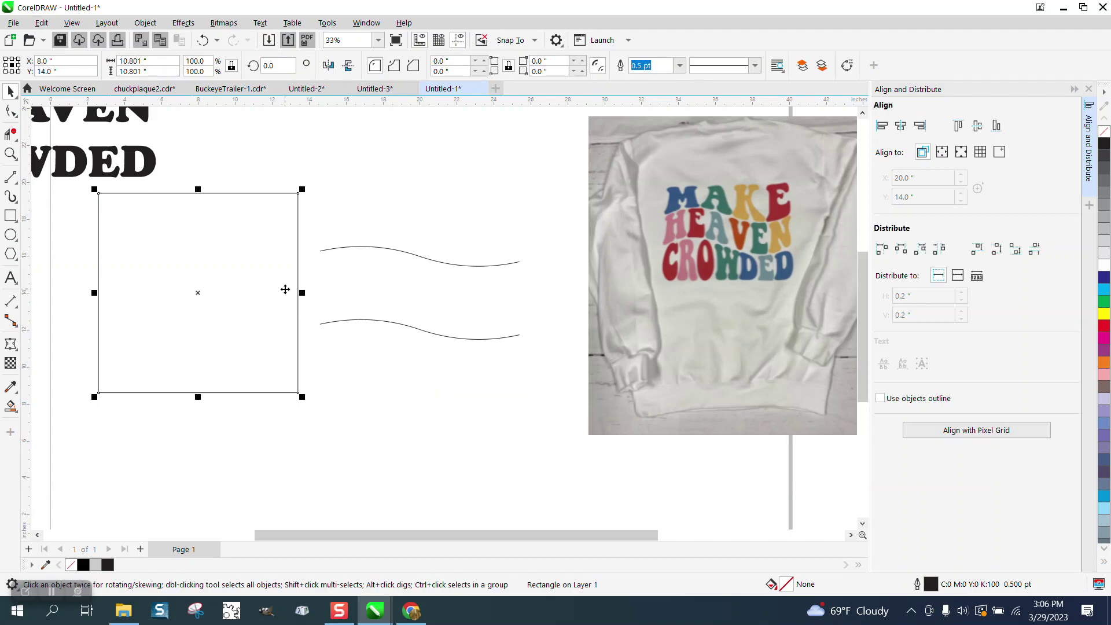
{"action": "key", "text": "p"}
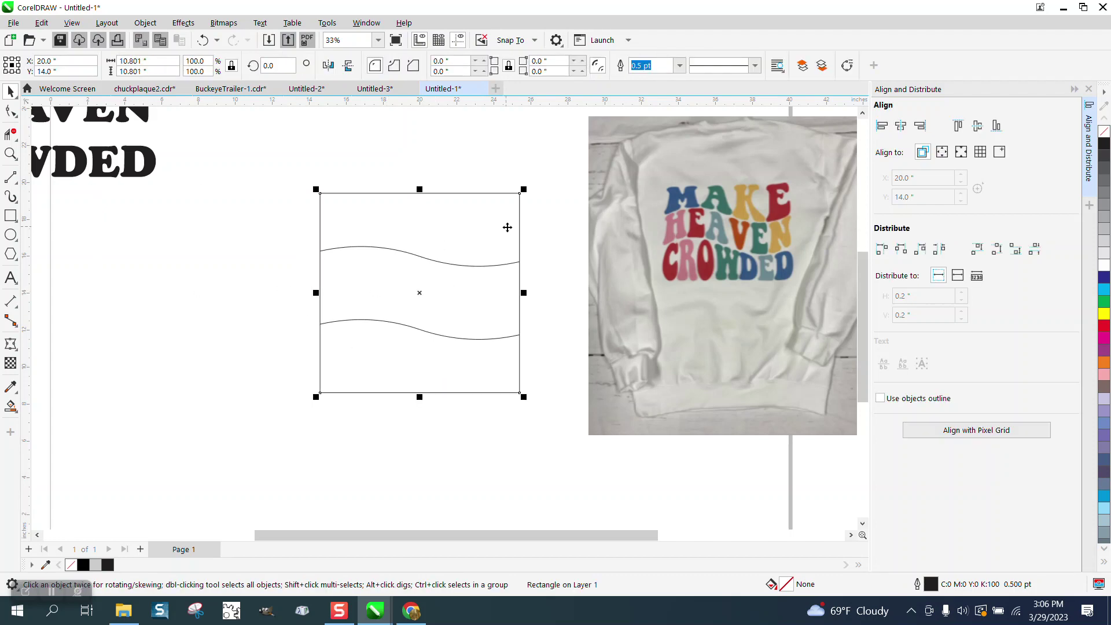
- Move the three text lines MAKE, HEAVEN and CROWDED together to just above the square
{"action": "scroll", "coordinate": [553, 245], "scroll_direction": "down", "scroll_amount": 2}
{"action": "left_click_drag", "start_coordinate": [225, 144], "coordinate": [405, 239]}
{"action": "left_click", "coordinate": [377, 177]}
{"action": "left_click_drag", "start_coordinate": [315, 192], "coordinate": [444, 164]}
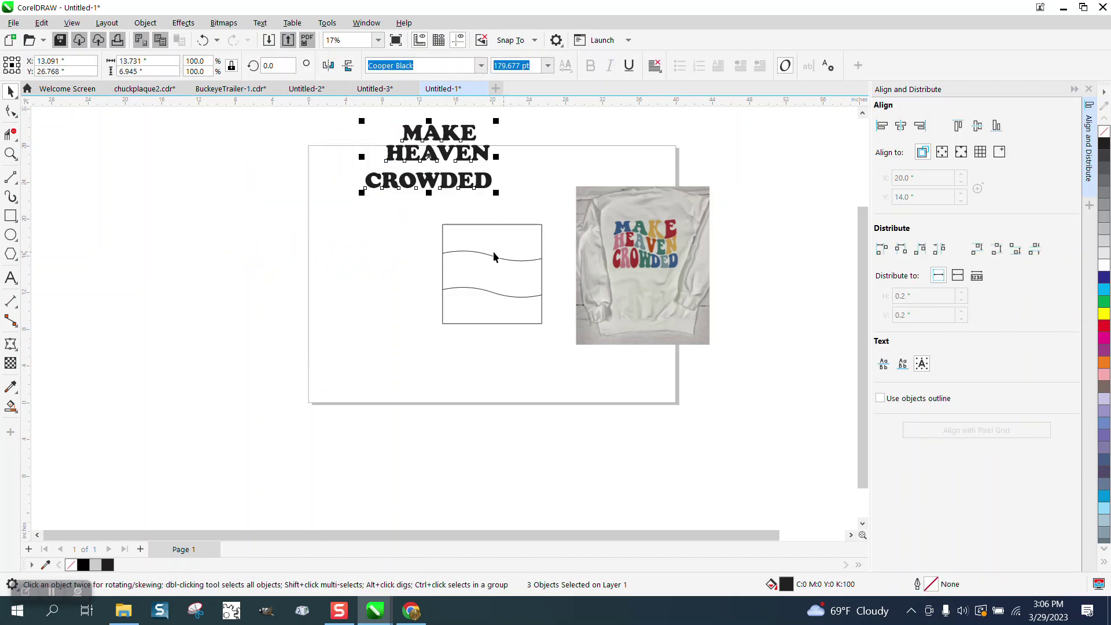
- Smart Fill the three sections of the wave-divided square and place the filled shapes 12 inches to the square's left
{"action": "left_click", "coordinate": [10, 153]}
{"action": "left_click_drag", "start_coordinate": [417, 201], "coordinate": [707, 372]}
{"action": "scroll", "coordinate": [323, 284], "scroll_direction": "down", "scroll_amount": 1}
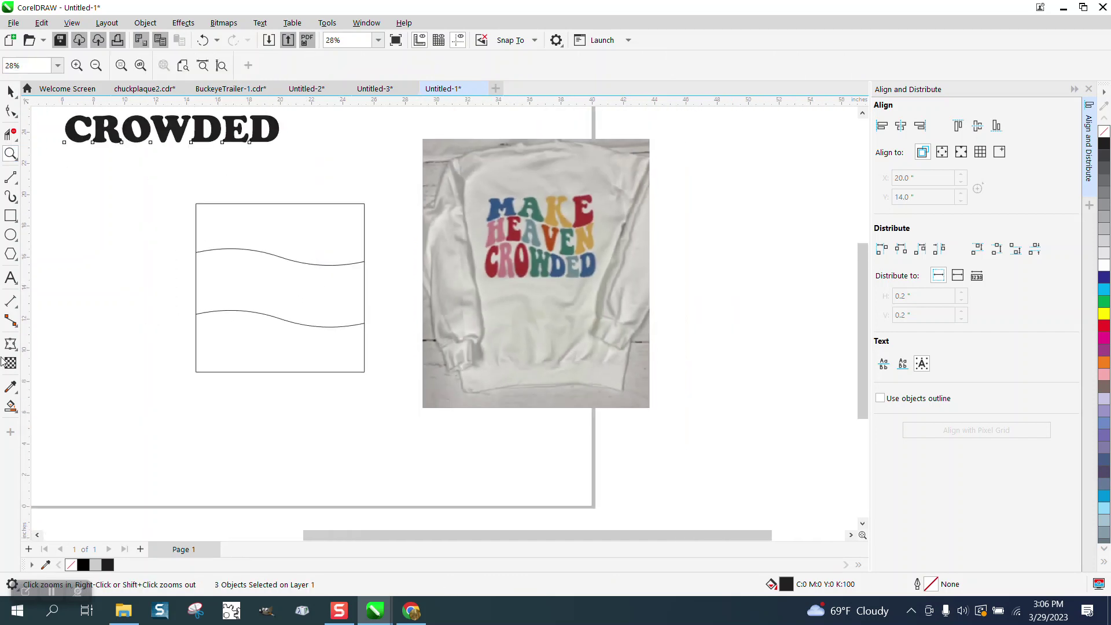
{"action": "left_click", "coordinate": [10, 406]}
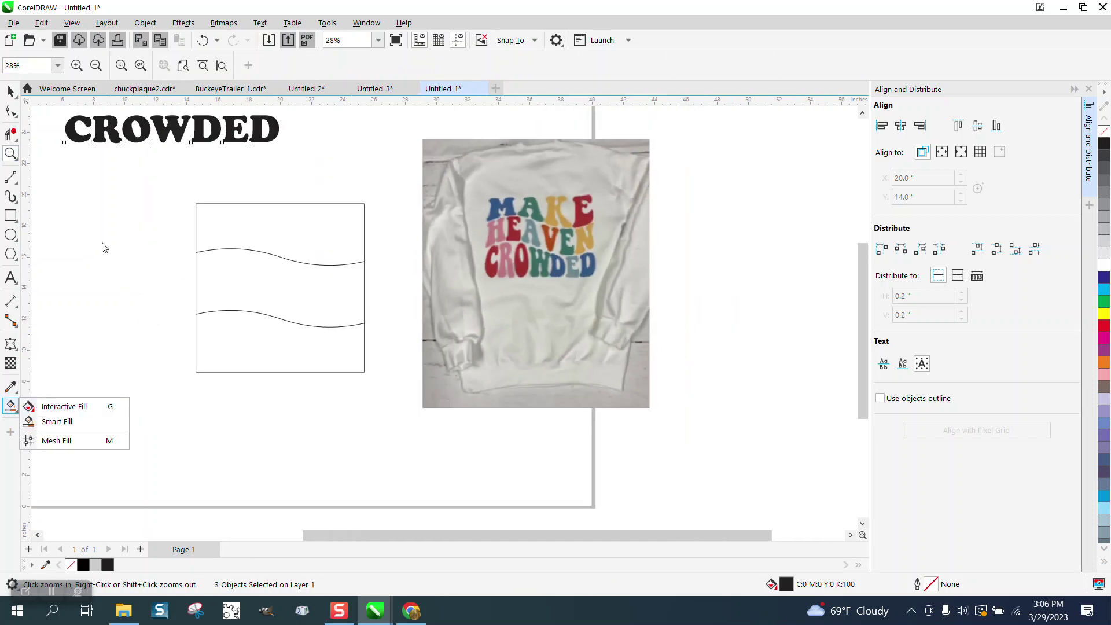
{"action": "left_click", "coordinate": [56, 421]}
{"action": "left_click", "coordinate": [241, 235]}
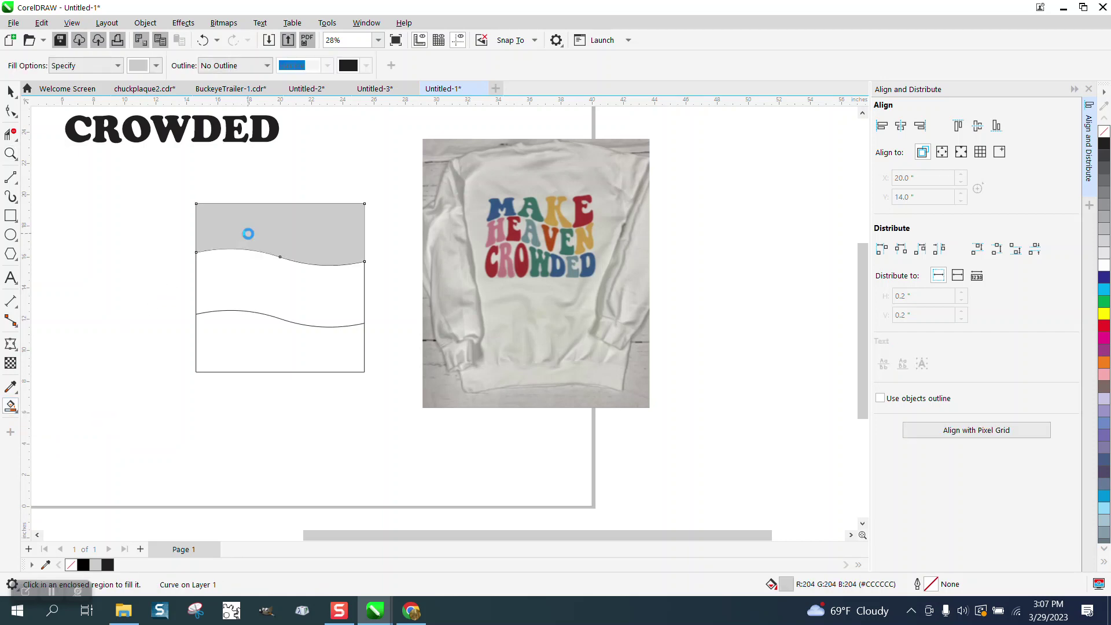
{"action": "left_click", "coordinate": [258, 272]}
{"action": "left_click", "coordinate": [258, 337]}
{"action": "scroll", "coordinate": [393, 326], "scroll_direction": "down", "scroll_amount": 1}
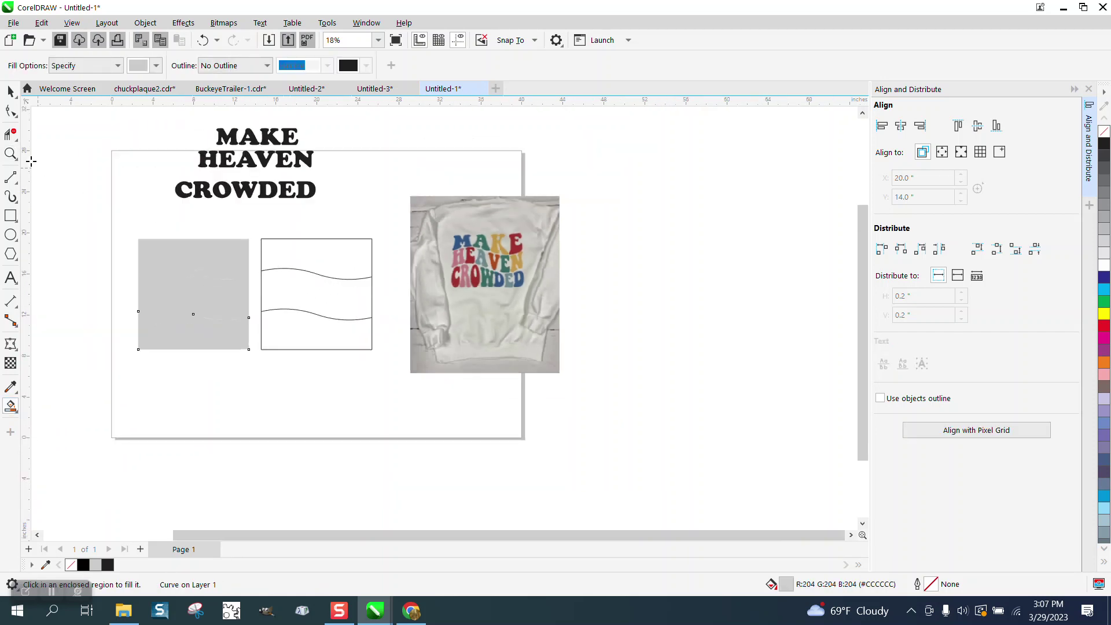
- Give the three filled sections no fill and a black outline, and group them
{"action": "left_click", "coordinate": [10, 91]}
{"action": "left_click_drag", "start_coordinate": [132, 194], "coordinate": [267, 360]}
{"action": "left_click", "coordinate": [1105, 132]}
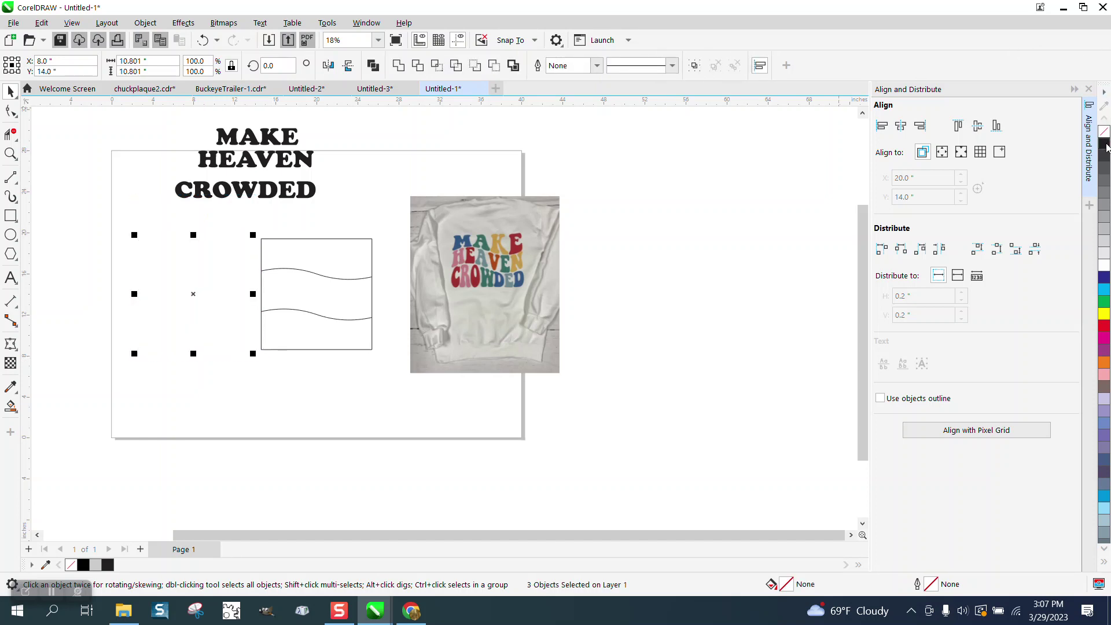
{"action": "right_click", "coordinate": [1104, 144]}
{"action": "left_click", "coordinate": [145, 22]}
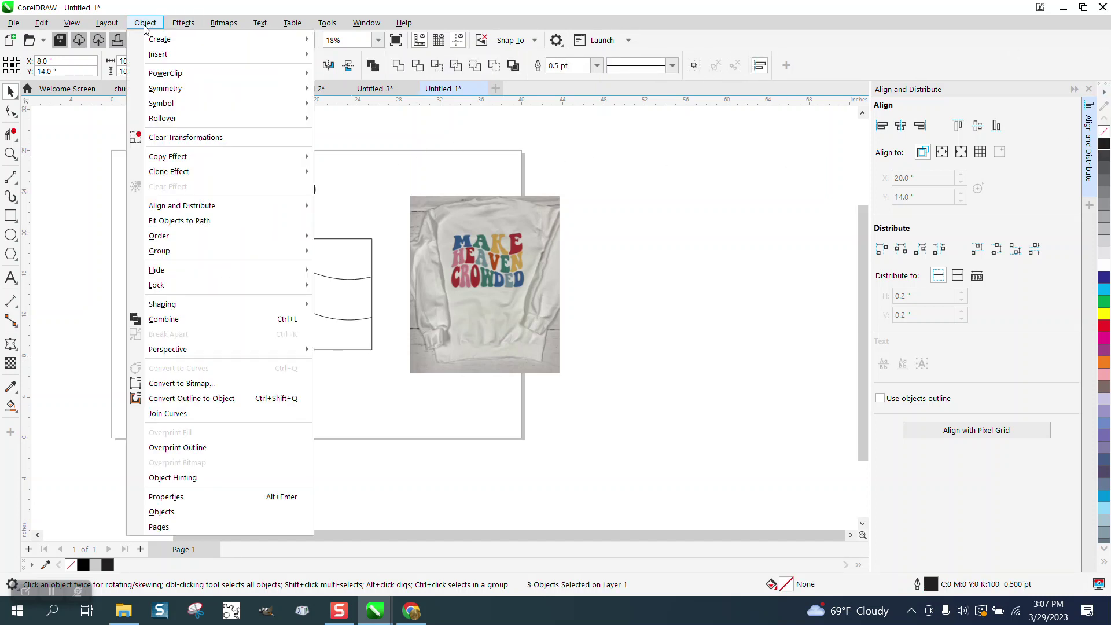
{"action": "mouse_move", "coordinate": [159, 251]}
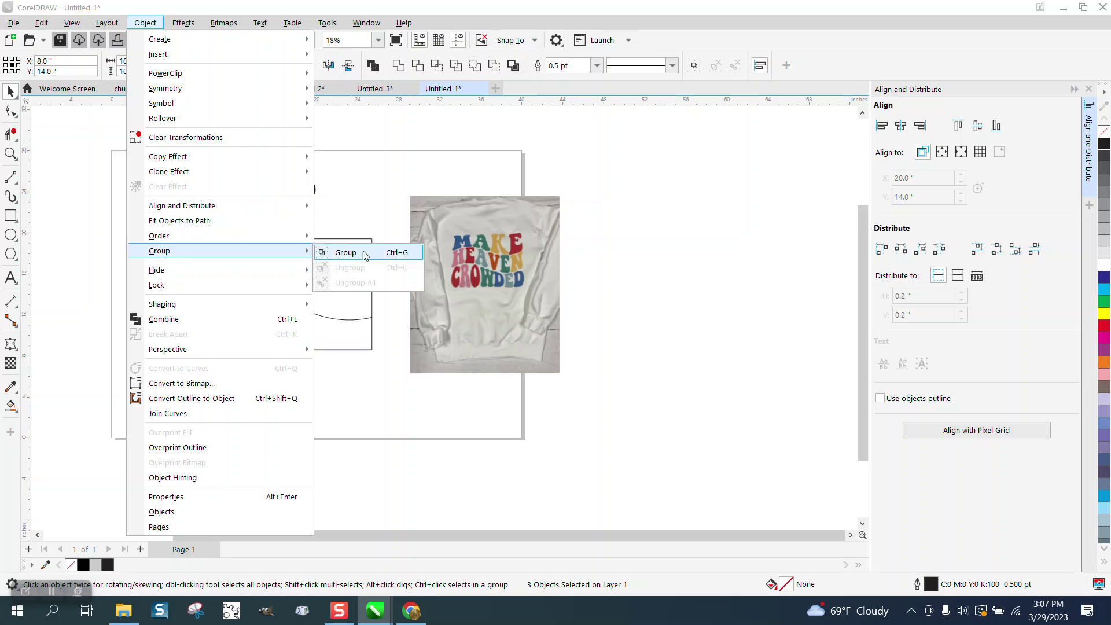
{"action": "left_click", "coordinate": [341, 250]}
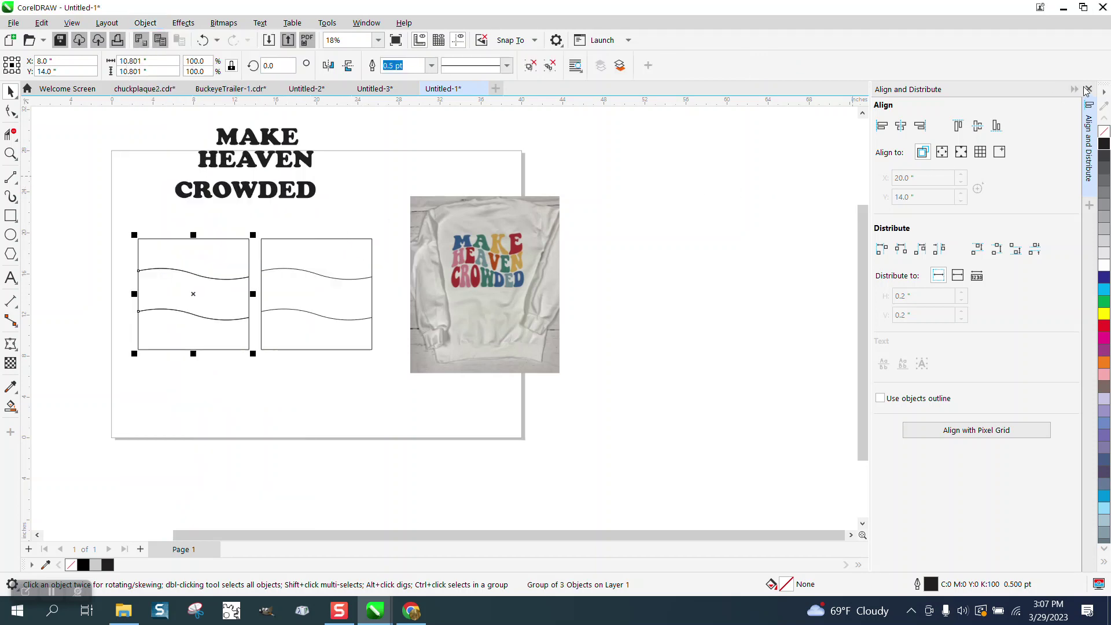
- Apply an inside contour with 1 step and a 0.1 inch offset to the grouped wave sections
{"action": "left_click", "coordinate": [1087, 90]}
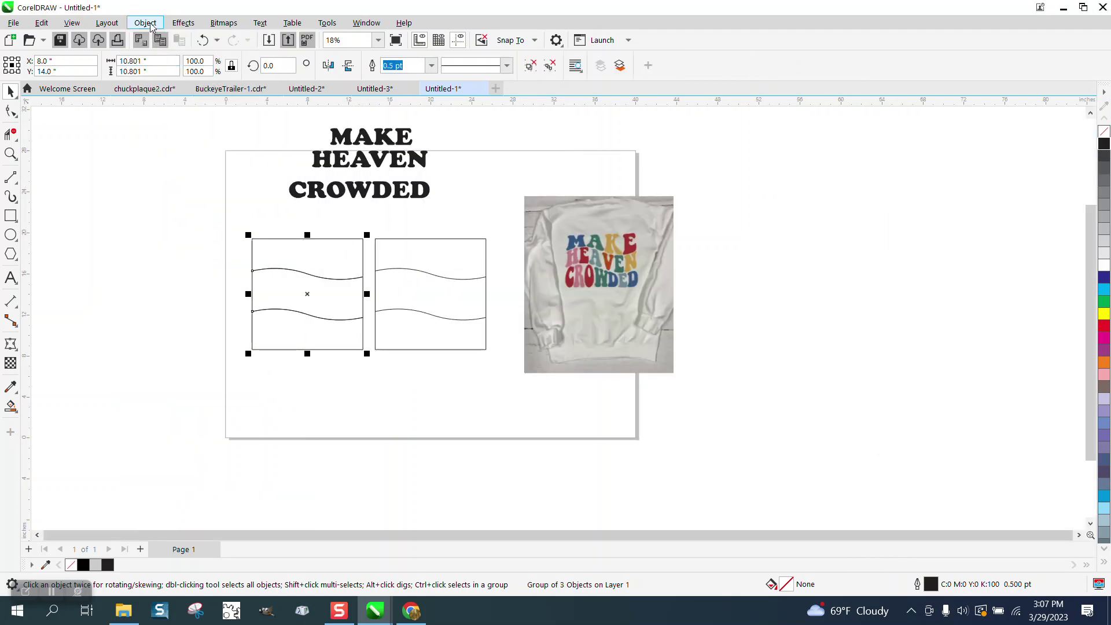
{"action": "left_click", "coordinate": [176, 25]}
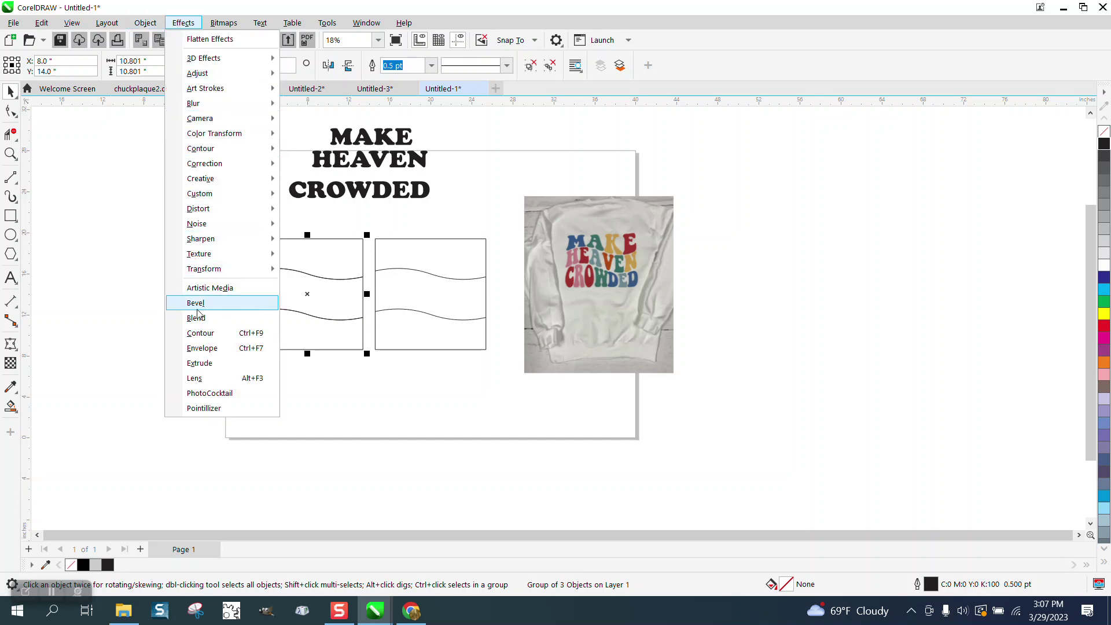
{"action": "left_click", "coordinate": [201, 330]}
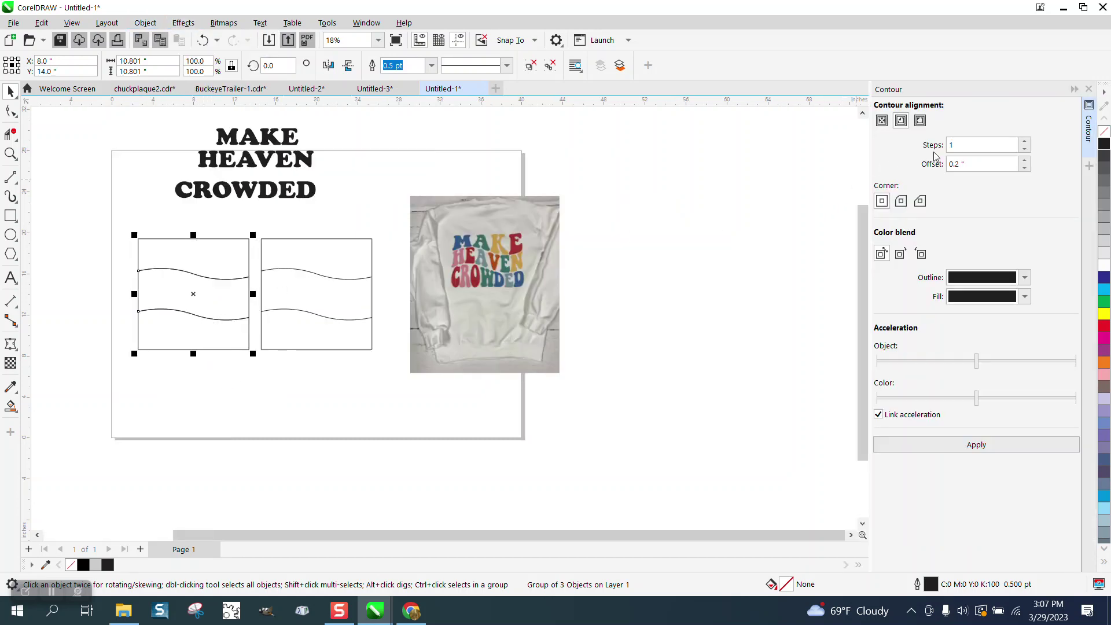
{"action": "double_click", "coordinate": [960, 164]}
{"action": "type", "text": ".1"}
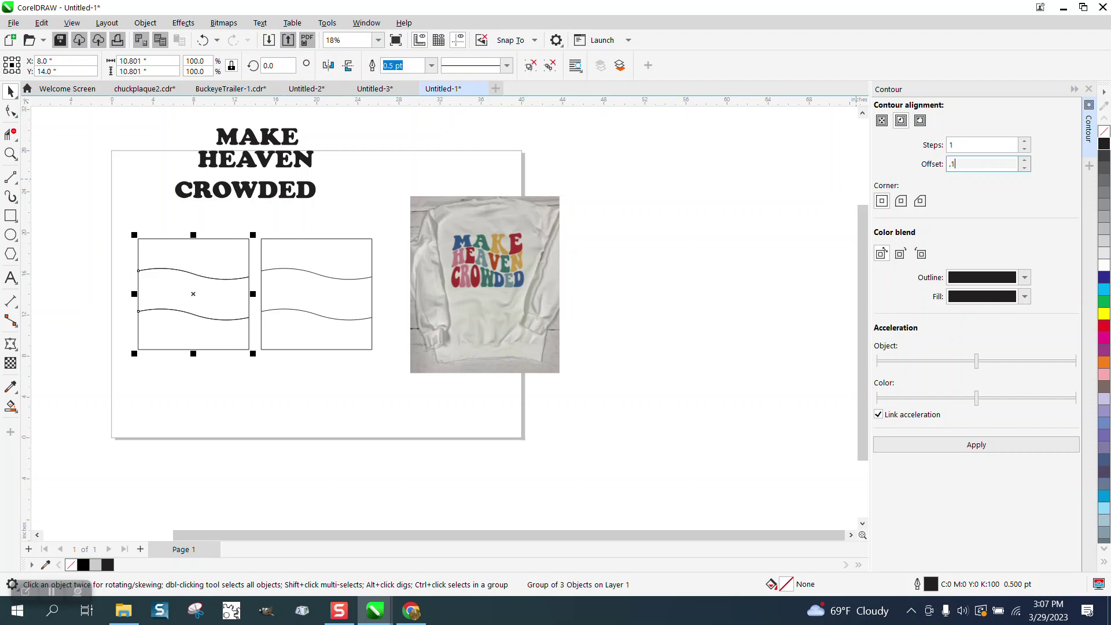
{"action": "left_click", "coordinate": [984, 444]}
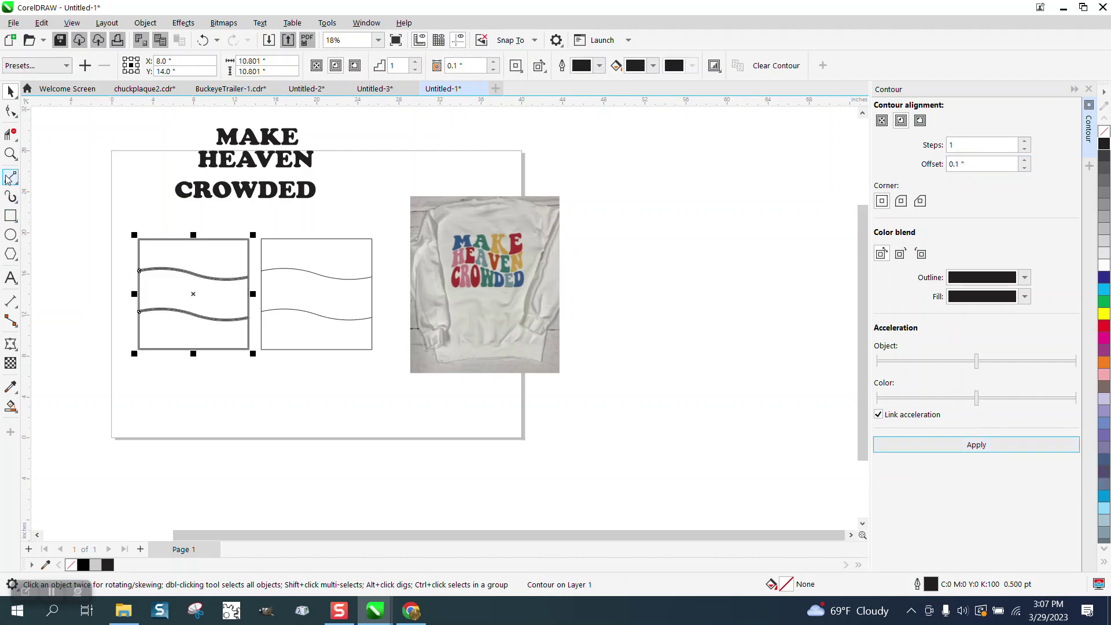
- Delete the original uncontoured square and its two wave curves
{"action": "left_click", "coordinate": [10, 153]}
{"action": "left_click_drag", "start_coordinate": [159, 256], "coordinate": [269, 289]}
{"action": "scroll", "coordinate": [382, 322], "scroll_direction": "down", "scroll_amount": 5}
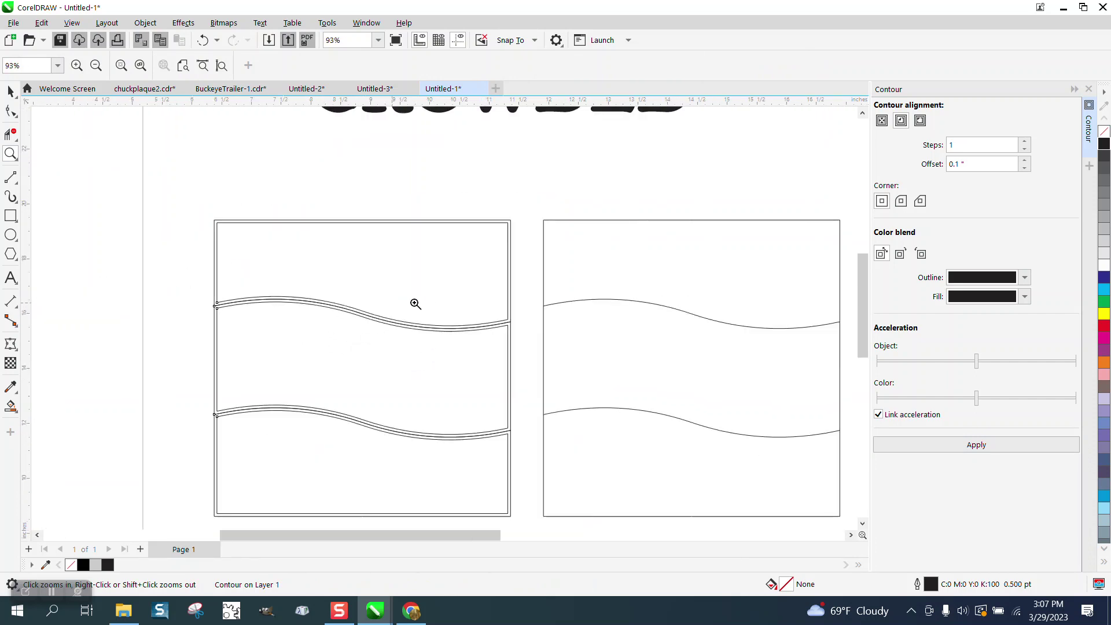
{"action": "left_click", "coordinate": [11, 91]}
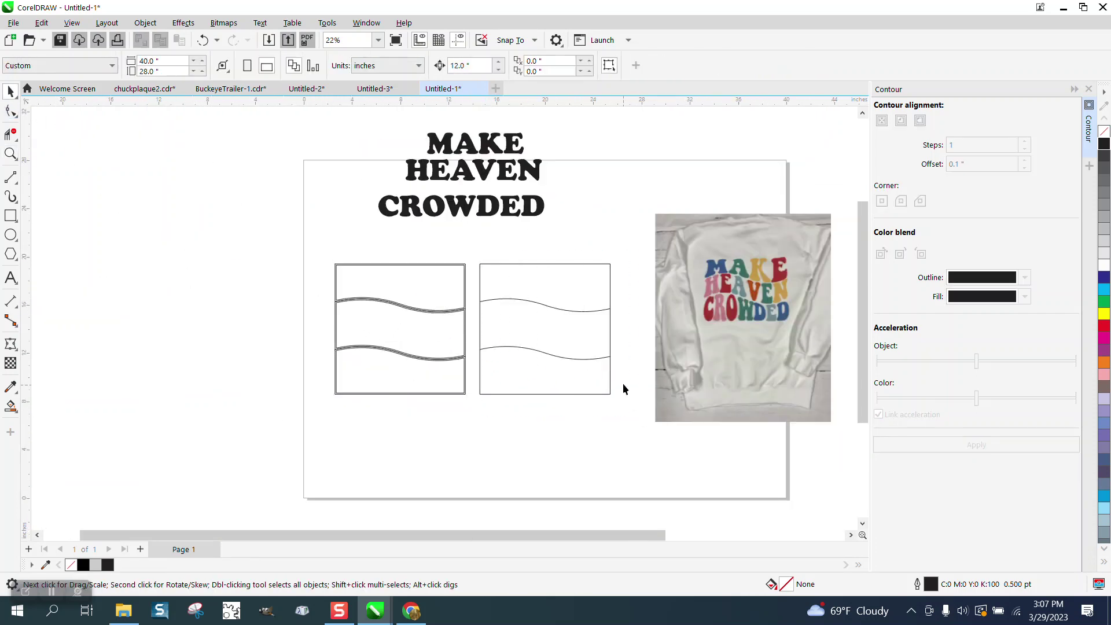
{"action": "left_click", "coordinate": [571, 306]}
{"action": "key", "text": "Delete"}
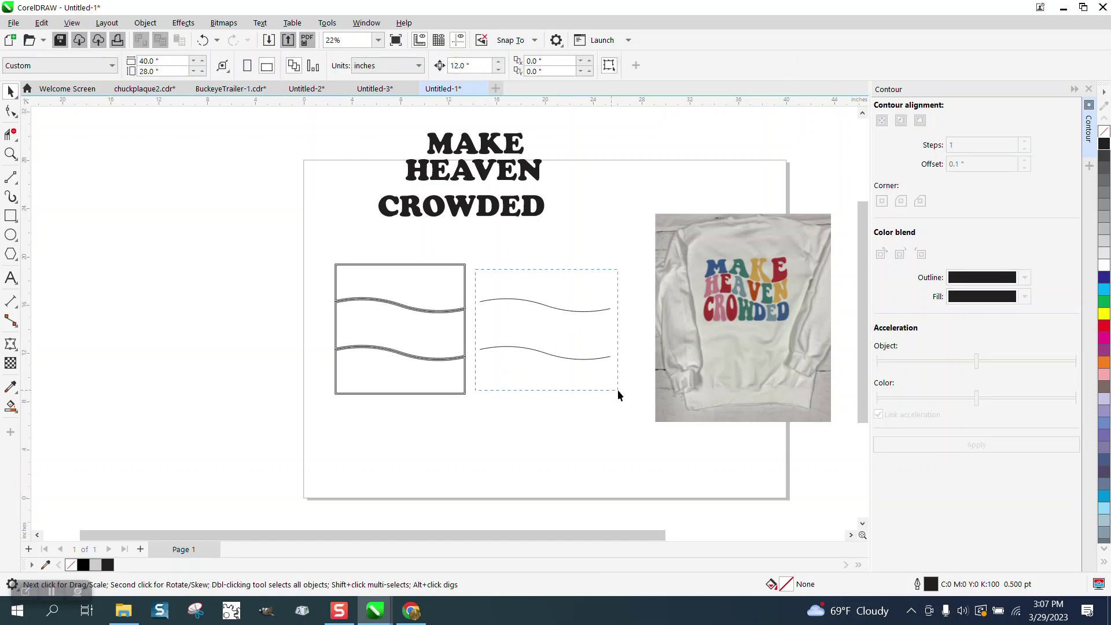
{"action": "left_click_drag", "start_coordinate": [617, 393], "coordinate": [618, 394]}
{"action": "key", "text": "Delete"}
- Smart Fill the three inner contour regions and move the filled shapes 12 inches right of the contoured group
{"action": "left_click", "coordinate": [9, 409]}
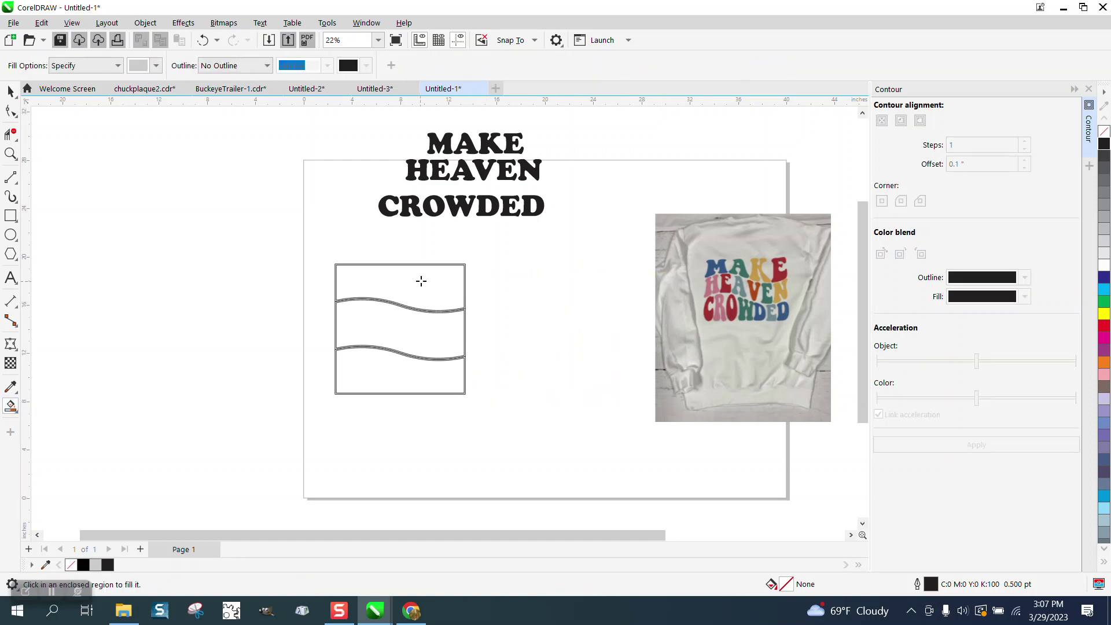
{"action": "left_click", "coordinate": [424, 279]}
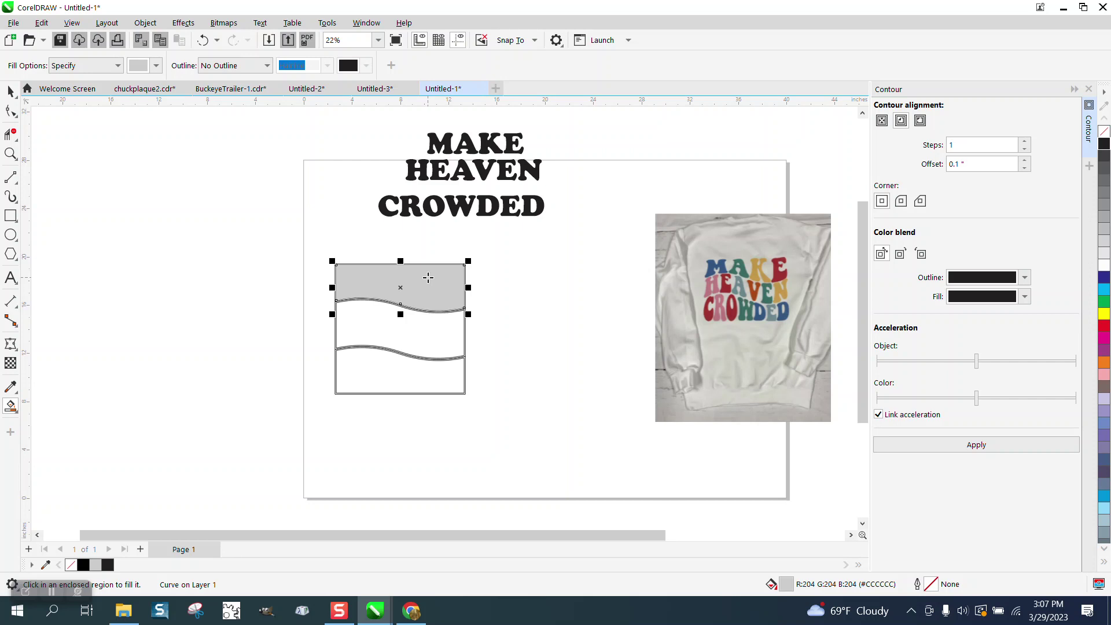
{"action": "key", "text": "shift+Right"}
{"action": "key", "text": "shift+Right"}
{"action": "key", "text": "shift+Right"}
{"action": "key", "text": "shift+Right"}
{"action": "key", "text": "shift+Right"}
{"action": "key", "text": "shift+Right"}
{"action": "left_click", "coordinate": [431, 332]}
{"action": "left_click", "coordinate": [441, 374]}
{"action": "key", "text": "shift+Right"}
{"action": "key", "text": "shift+Right"}
{"action": "key", "text": "shift+Right"}
{"action": "key", "text": "shift+Right"}
{"action": "key", "text": "shift+Right"}
{"action": "key", "text": "shift+Right"}
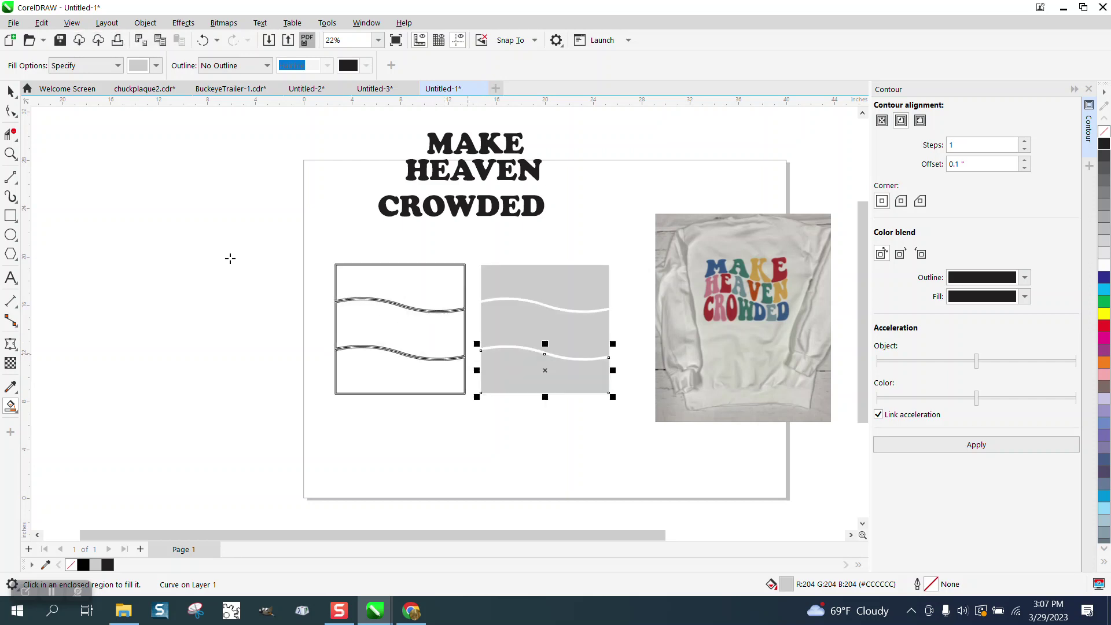
- Delete the contoured group, keeping only the three grey filled wave shapes
{"action": "left_click", "coordinate": [11, 91]}
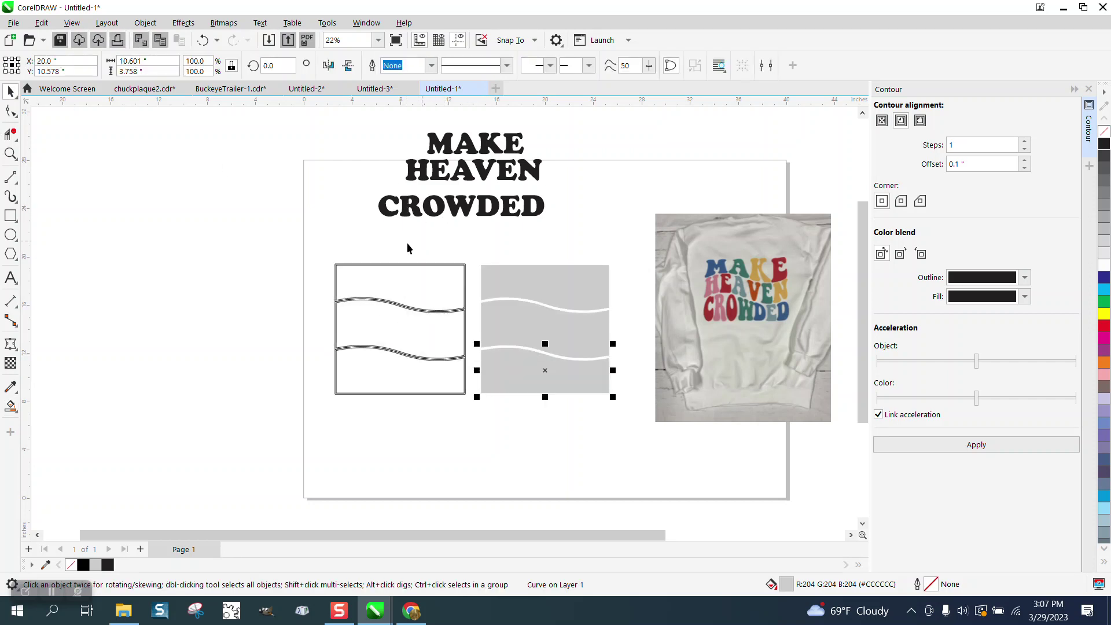
{"action": "mouse_move", "coordinate": [325, 249]}
{"action": "left_mouse_down"}
{"action": "mouse_move", "coordinate": [366, 318]}
{"action": "mouse_move", "coordinate": [480, 408]}
{"action": "mouse_move", "coordinate": [439, 320]}
{"action": "mouse_move", "coordinate": [326, 248]}
{"action": "left_mouse_up"}
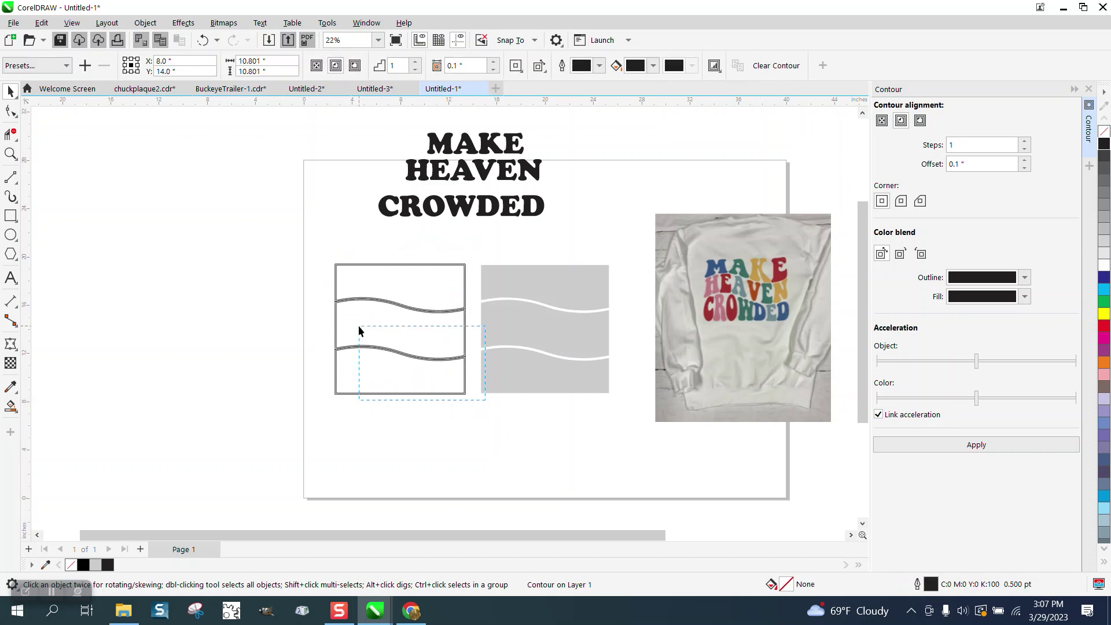
{"action": "left_click_drag", "start_coordinate": [359, 330], "coordinate": [352, 316]}
{"action": "left_click_drag", "start_coordinate": [455, 409], "coordinate": [474, 415]}
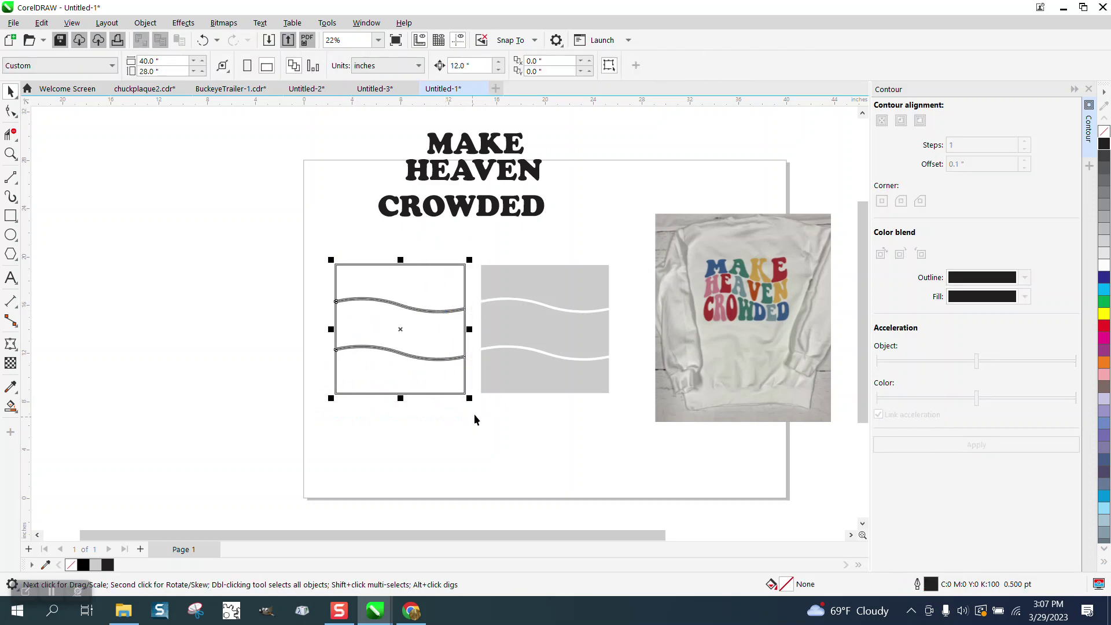
{"action": "key", "text": "Delete"}
- Remove the grey fill from the three wave shapes and give them a black outline
{"action": "left_click_drag", "start_coordinate": [633, 433], "coordinate": [633, 434]}
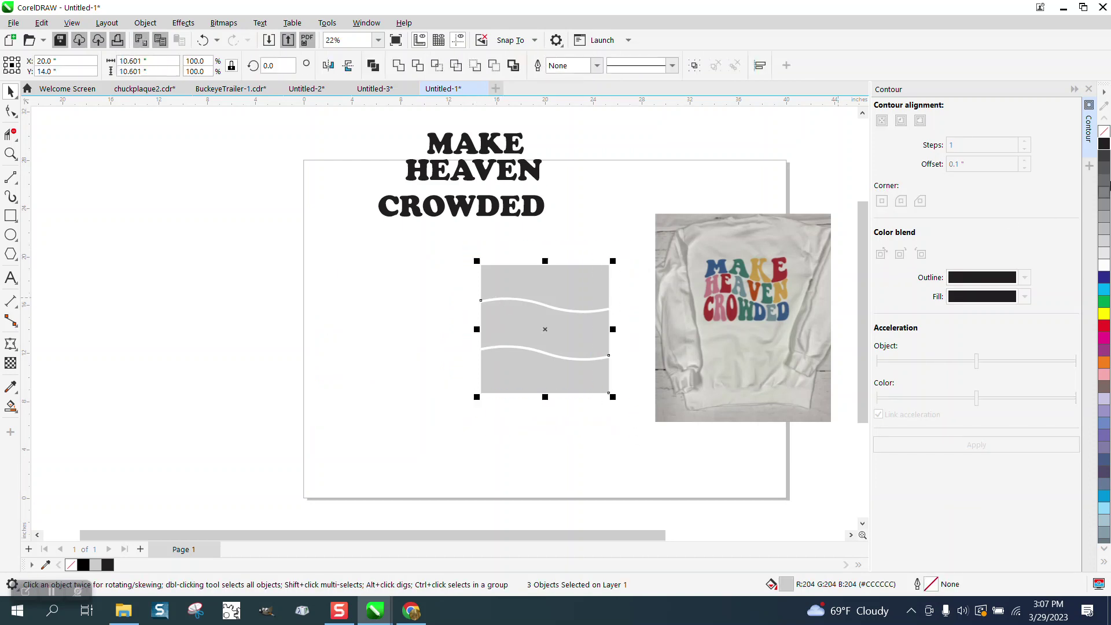
{"action": "left_click", "coordinate": [1105, 132]}
{"action": "right_click", "coordinate": [1104, 143]}
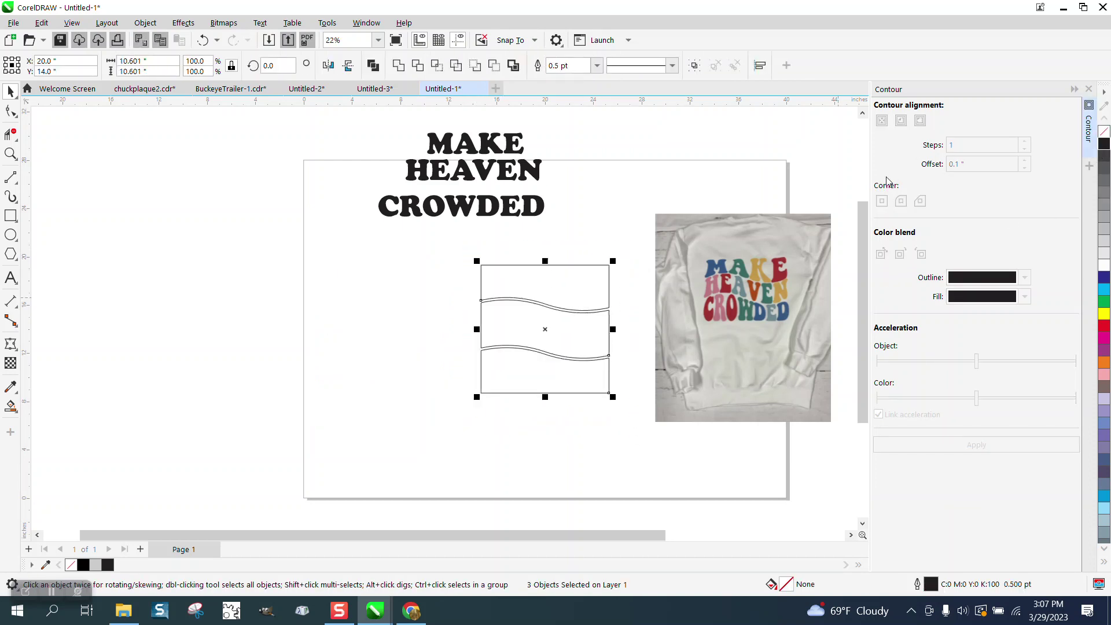
- Move the word HEAVEN slightly down so it sits more evenly between MAKE and CROWDED
{"action": "left_click", "coordinate": [545, 168]}
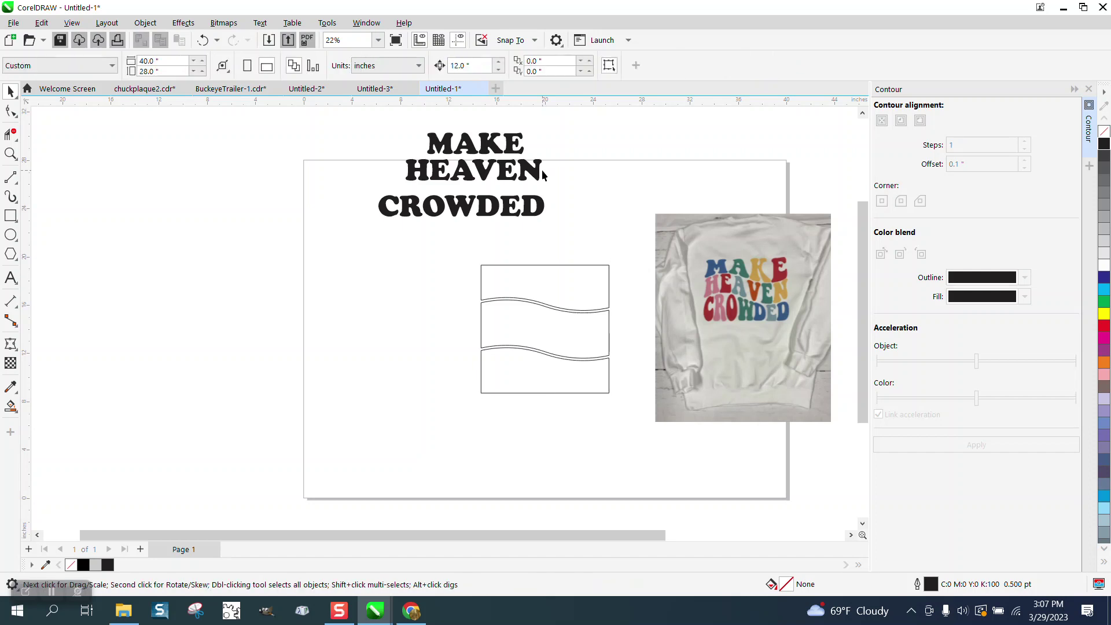
{"action": "mouse_move", "coordinate": [521, 181]}
{"action": "left_mouse_down"}
{"action": "mouse_move", "coordinate": [532, 181]}
{"action": "mouse_move", "coordinate": [525, 186]}
{"action": "left_mouse_up"}
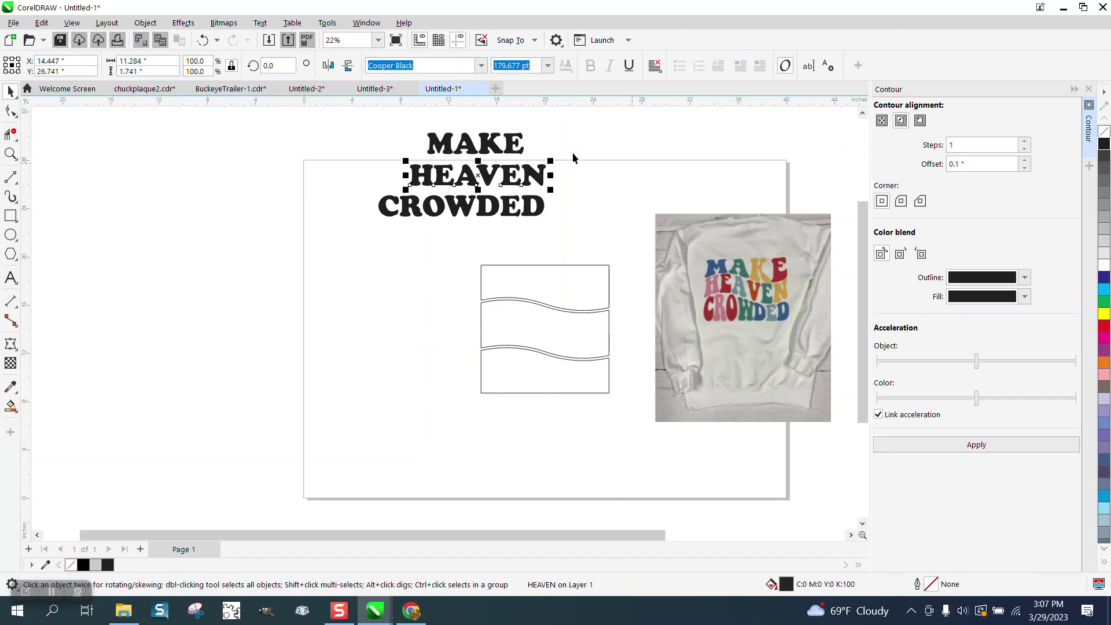
- Shape the word MAKE with an envelope created from the uppermost wave section
{"action": "left_click", "coordinate": [1088, 89]}
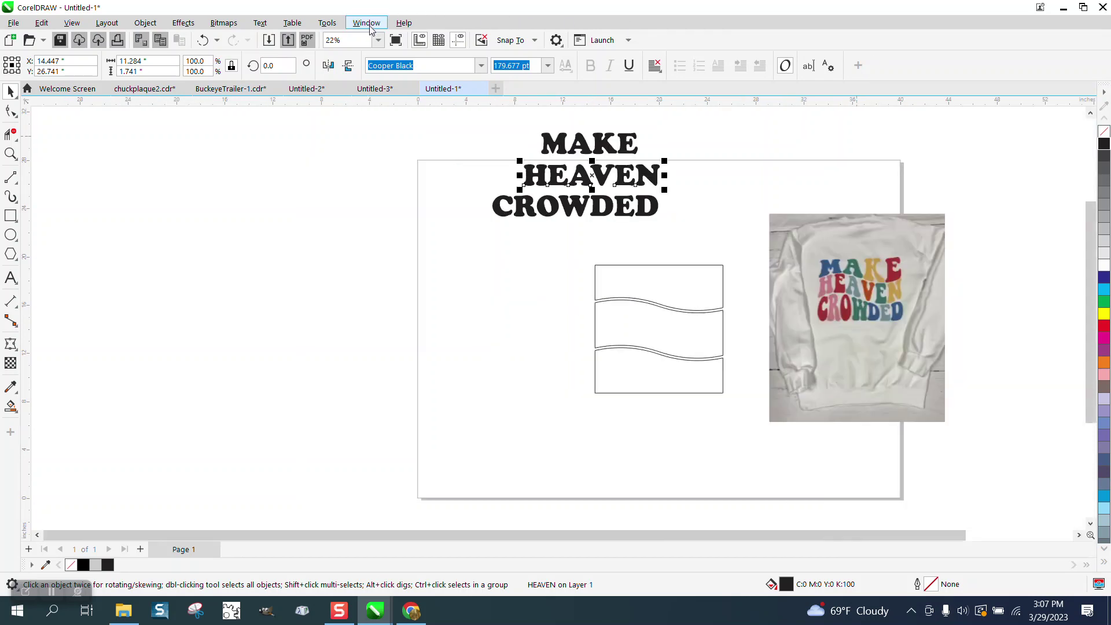
{"action": "left_click", "coordinate": [183, 22]}
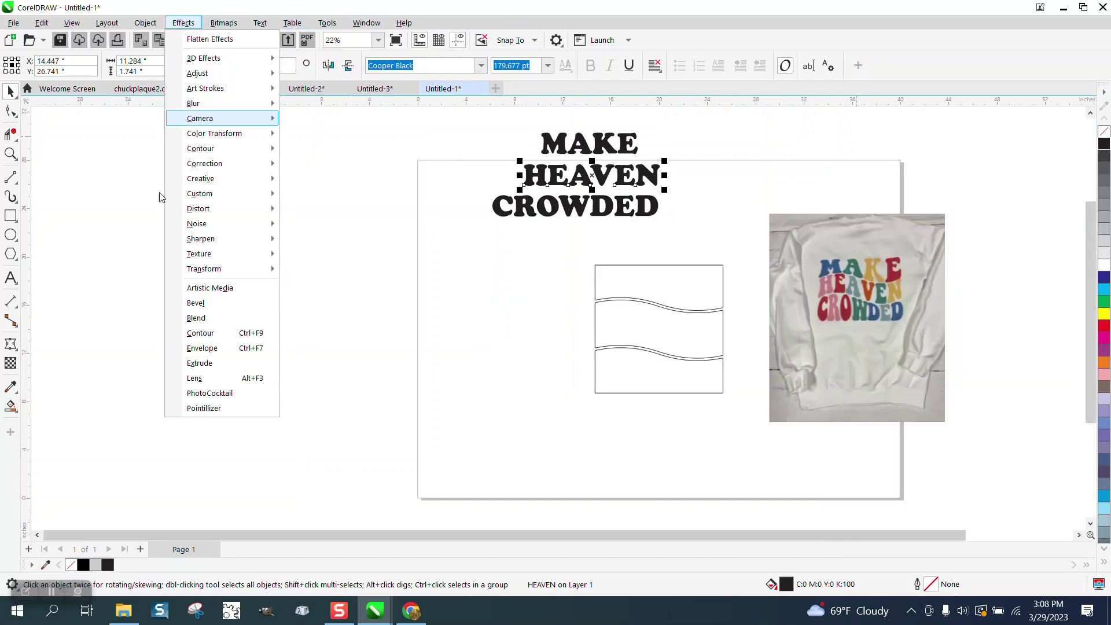
{"action": "left_click", "coordinate": [206, 349]}
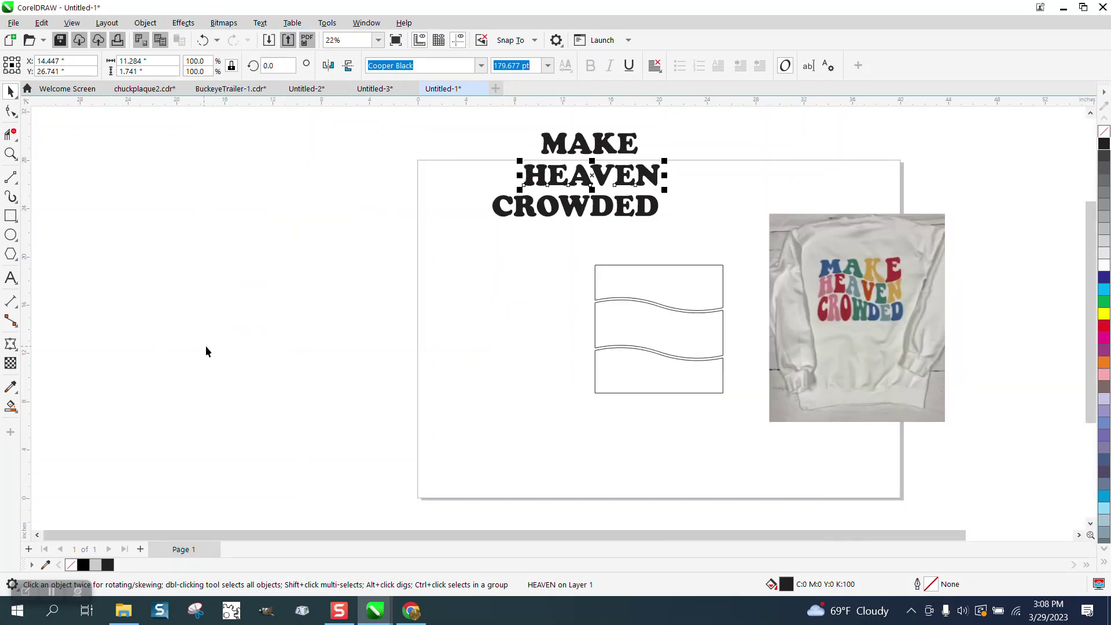
{"action": "left_click", "coordinate": [495, 153]}
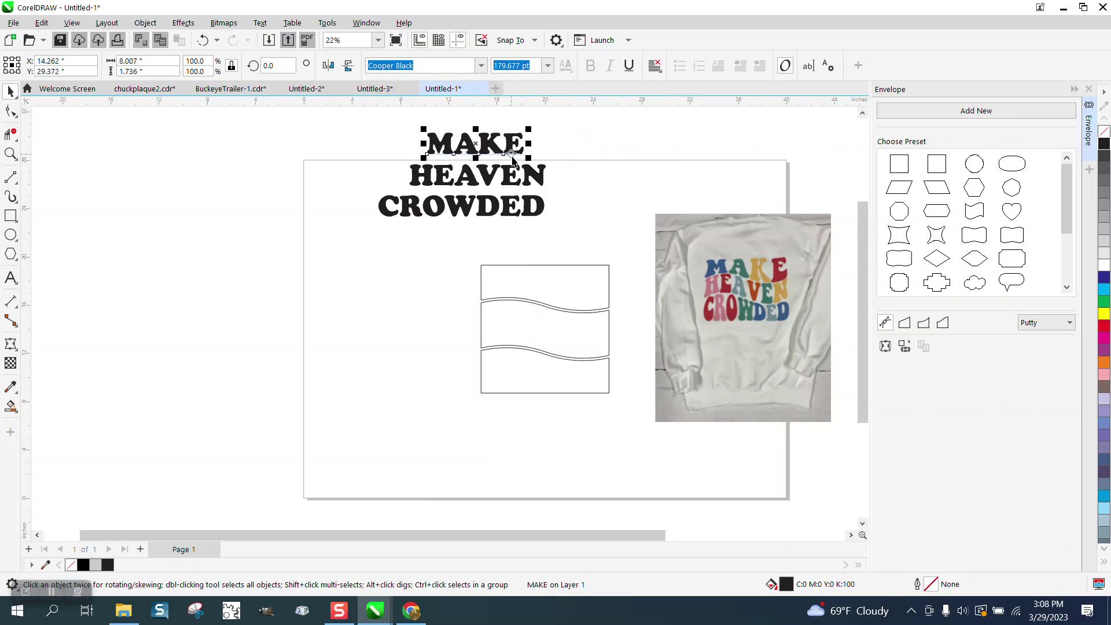
{"action": "left_click", "coordinate": [904, 346]}
{"action": "left_click", "coordinate": [570, 299]}
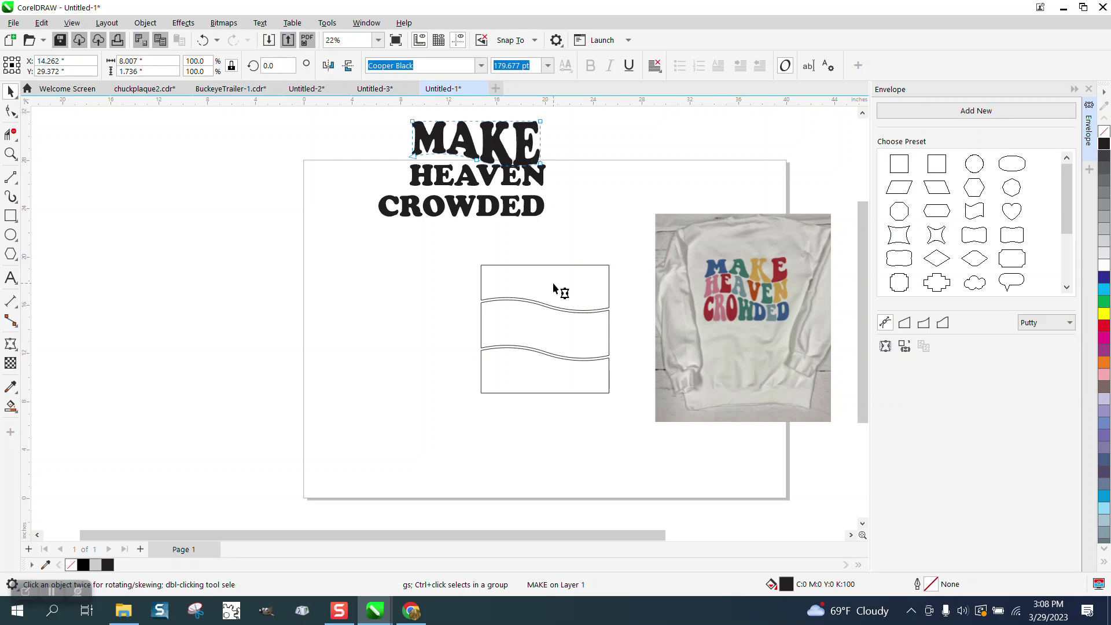
{"action": "left_click", "coordinate": [10, 88]}
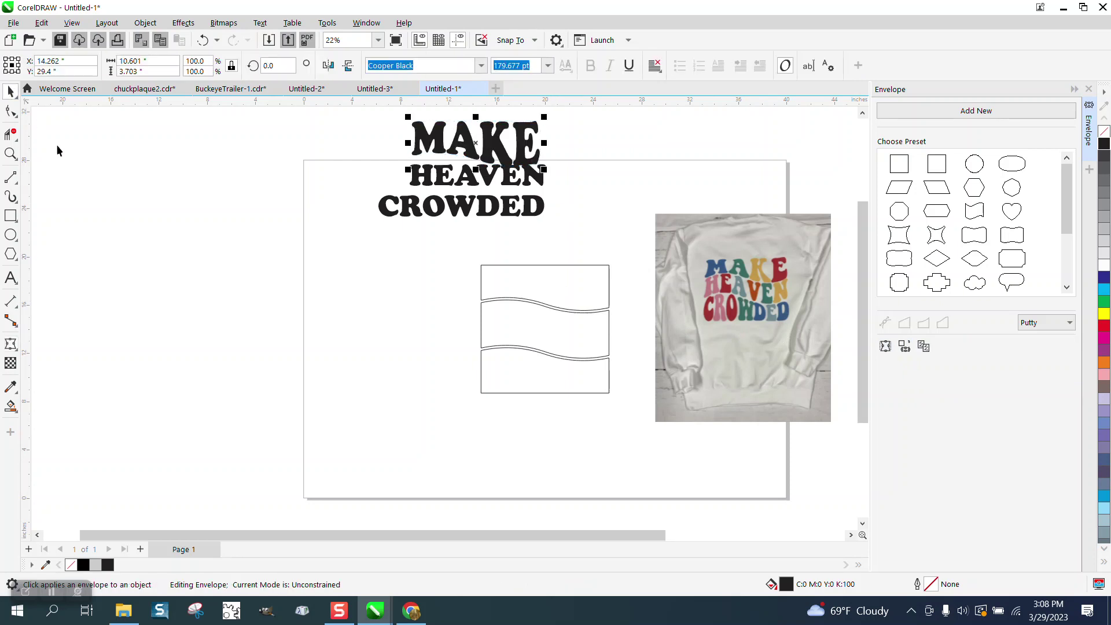
- Shape the word HEAVEN with an envelope created from the middle wave section
{"action": "left_click", "coordinate": [572, 189]}
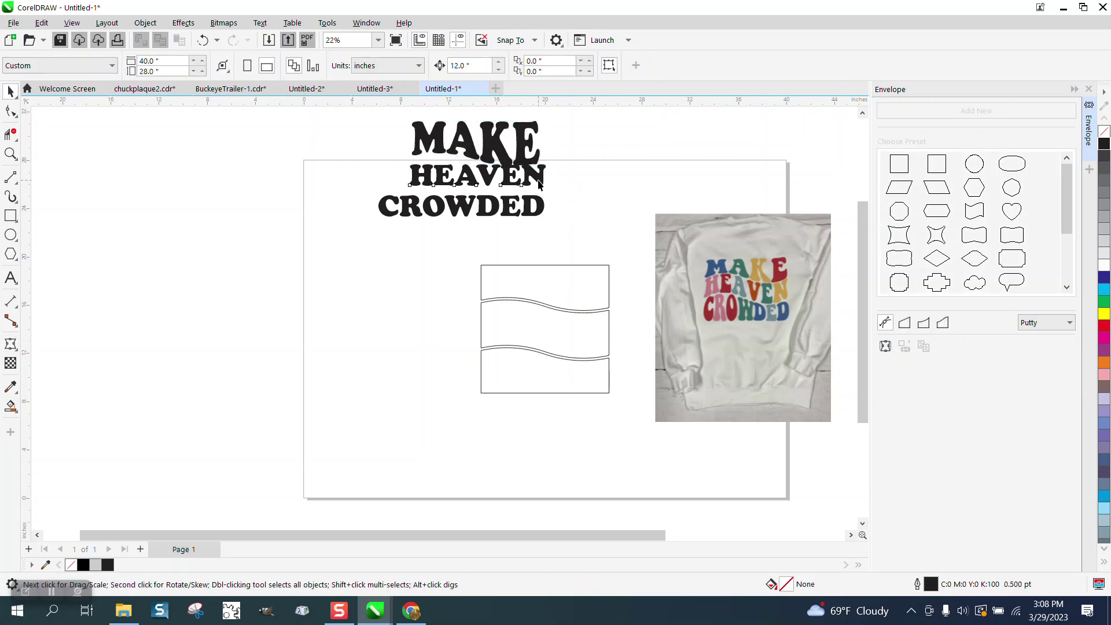
{"action": "left_click", "coordinate": [538, 183]}
{"action": "left_click", "coordinate": [906, 347]}
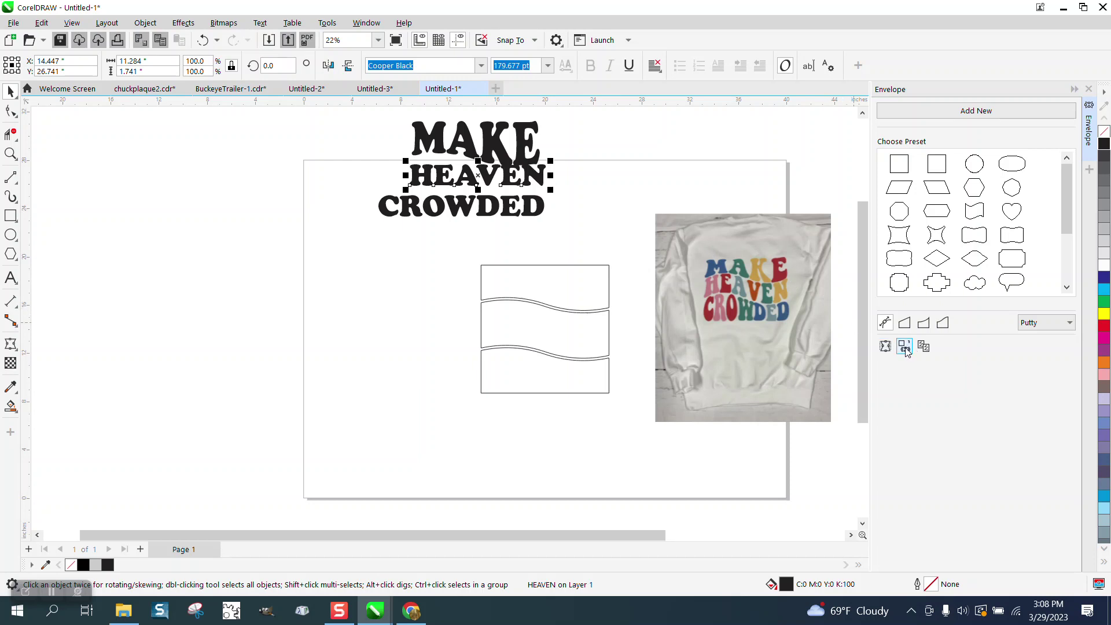
{"action": "left_click", "coordinate": [545, 340]}
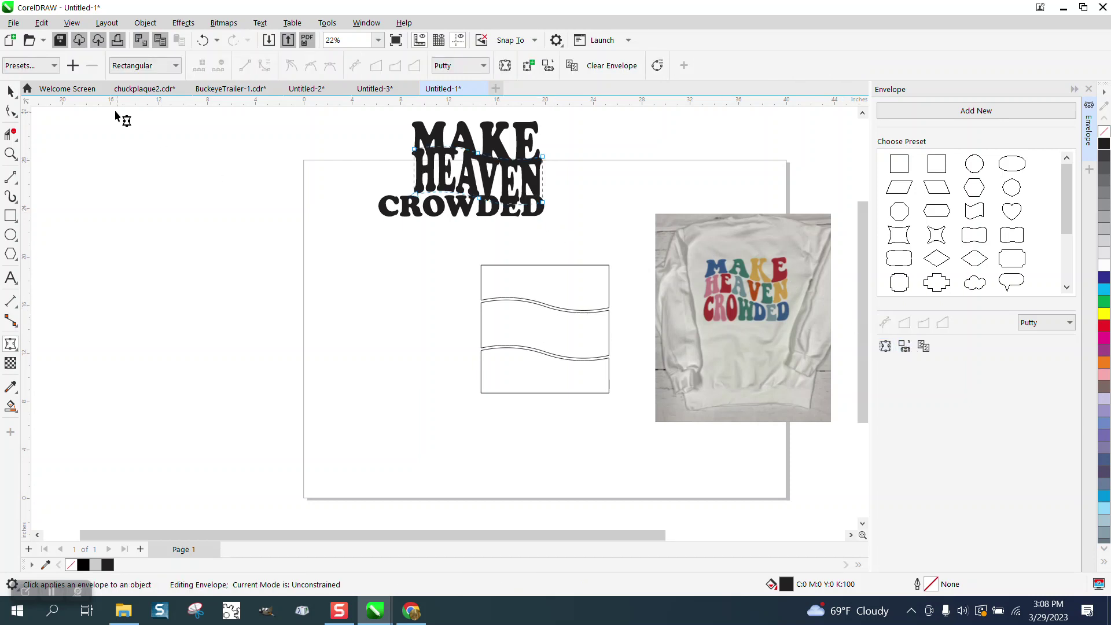
- Shape the word CROWDED with an envelope created from the lowest wave section
{"action": "left_click", "coordinate": [10, 92]}
{"action": "left_click", "coordinate": [129, 161]}
{"action": "left_click", "coordinate": [385, 220]}
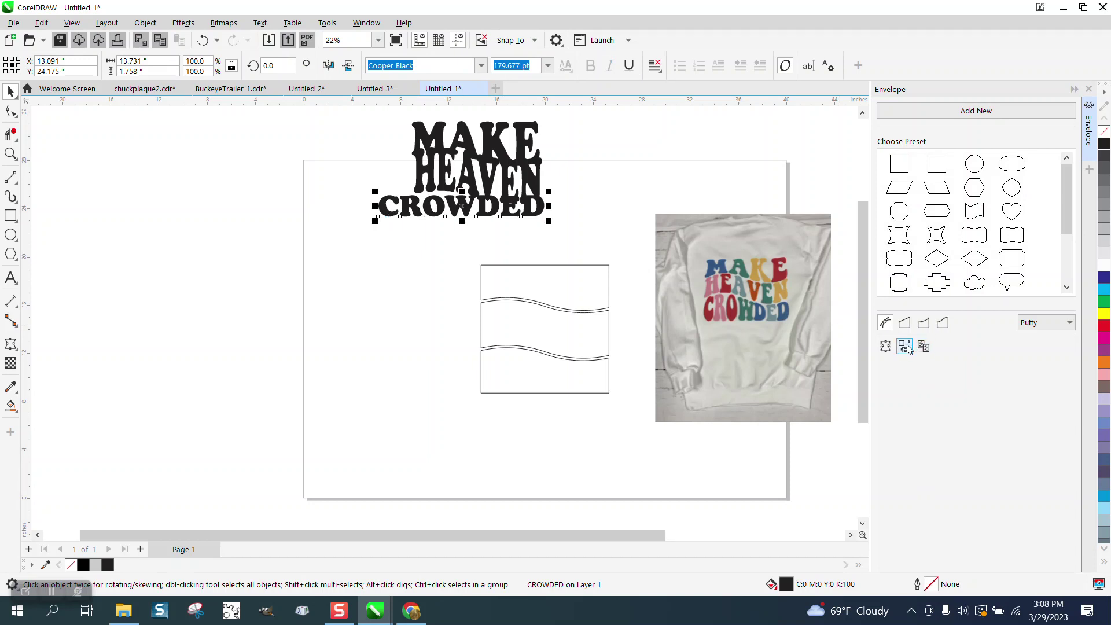
{"action": "left_click", "coordinate": [540, 383]}
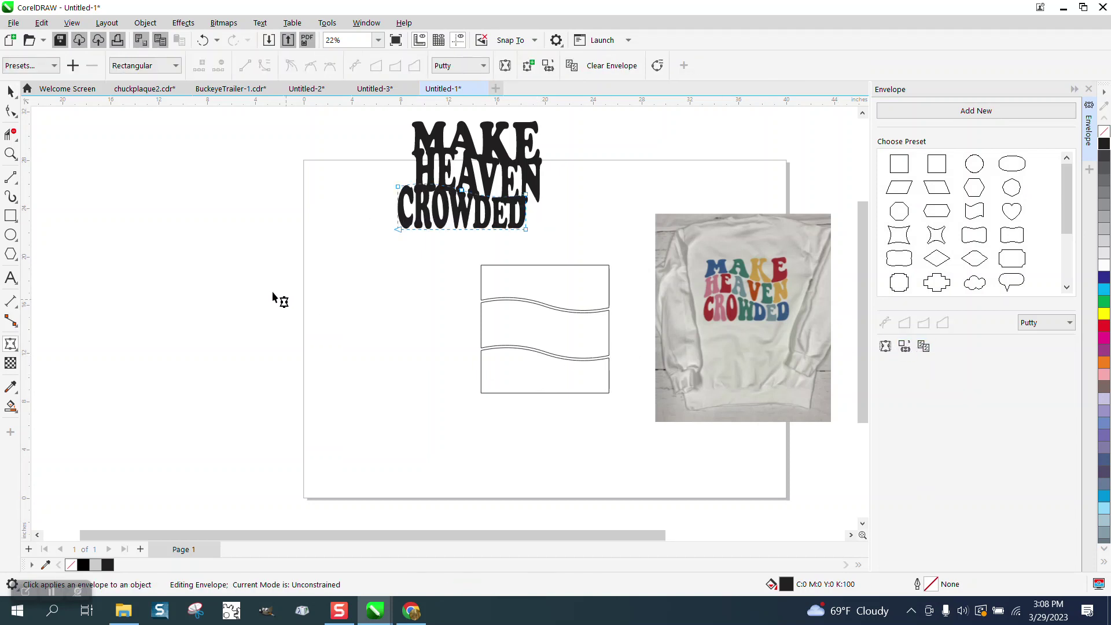
- Centre the enveloped word CROWDED horizontally and vertically on the lowest wave section
{"action": "left_click", "coordinate": [10, 93]}
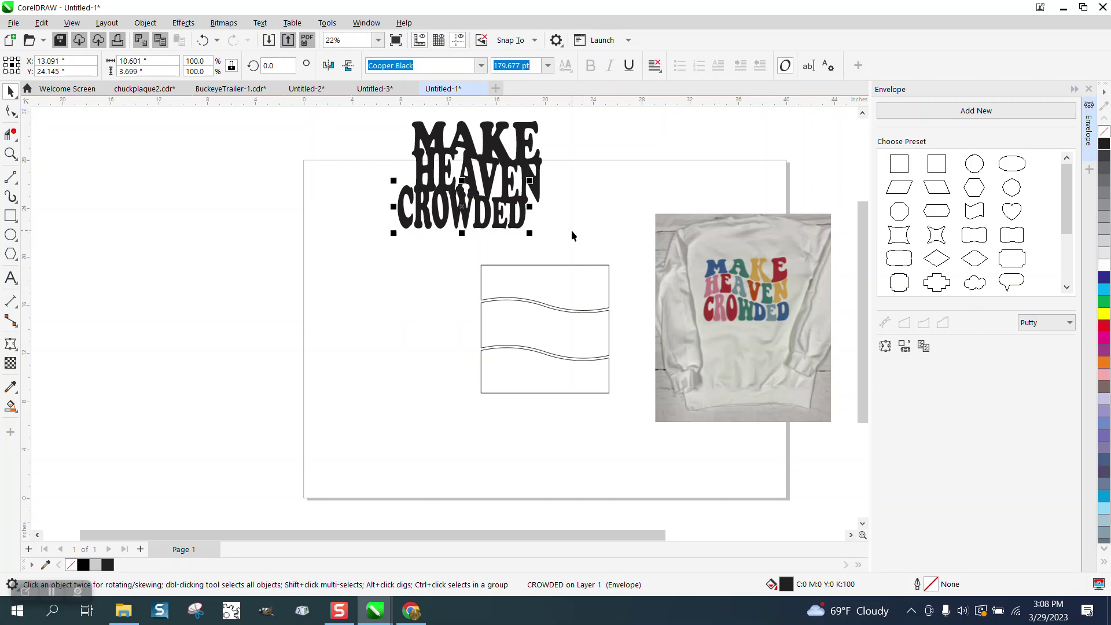
{"action": "left_click", "coordinate": [533, 381], "text": "shift"}
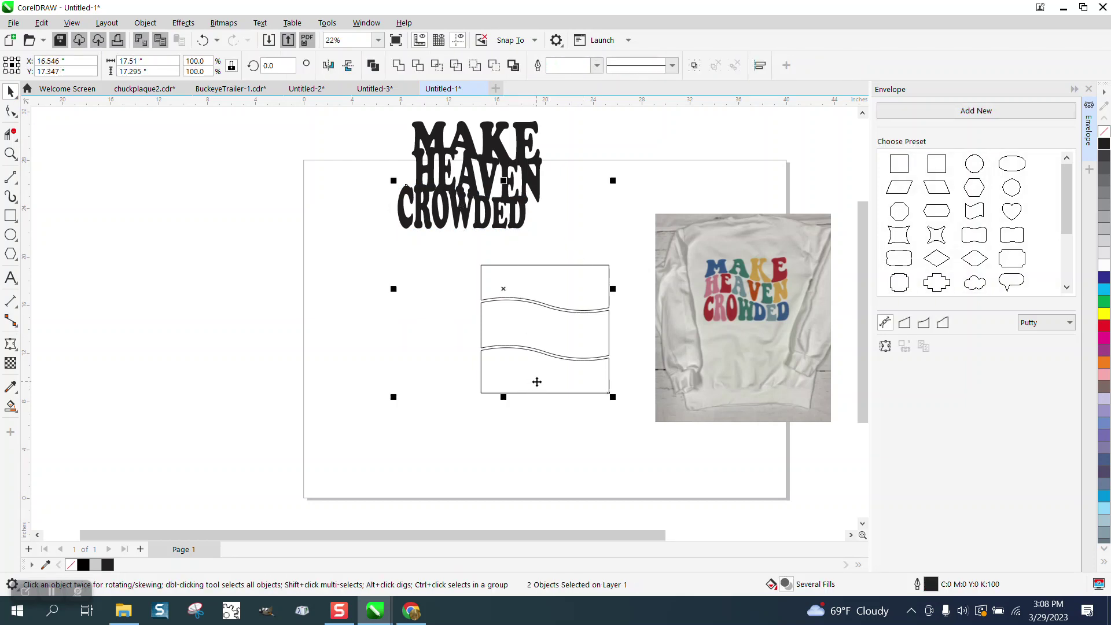
{"action": "left_click", "coordinate": [528, 209]}
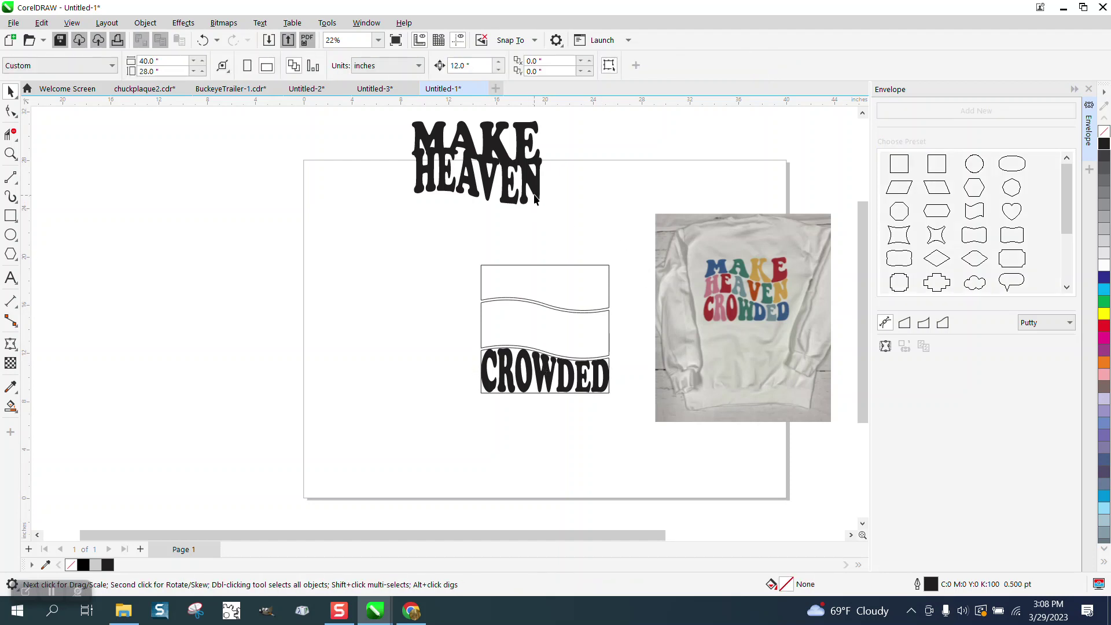
- Align the enveloped word HEAVEN centrally, in both directions, with the middle wave section
{"action": "left_click", "coordinate": [535, 197]}
{"action": "left_click", "coordinate": [551, 309], "text": "shift"}
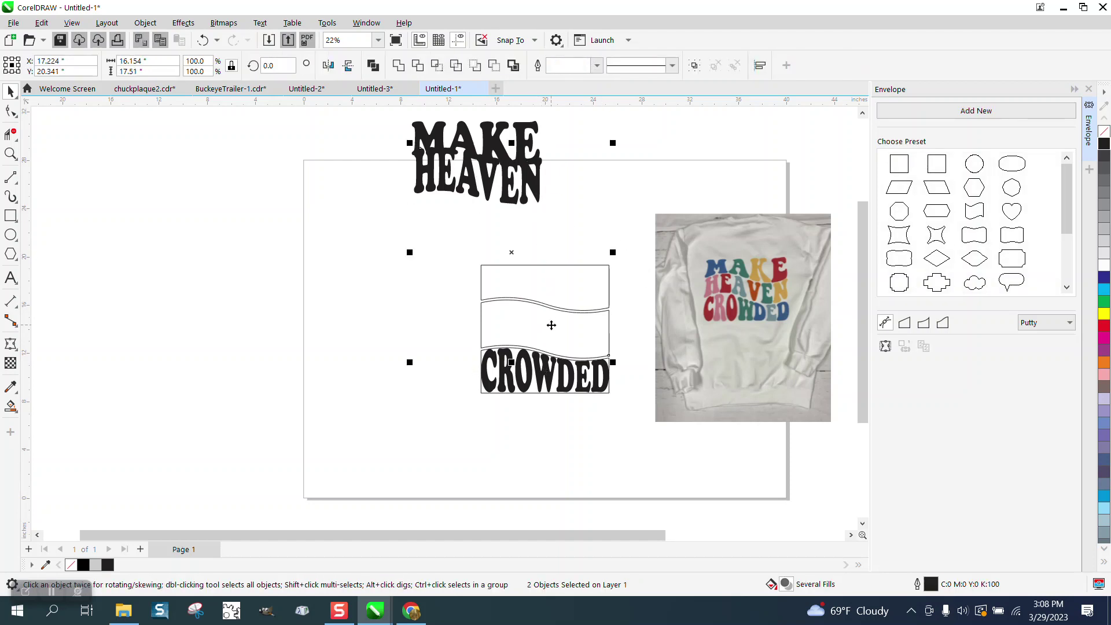
{"action": "key", "text": "ctrl+f"}
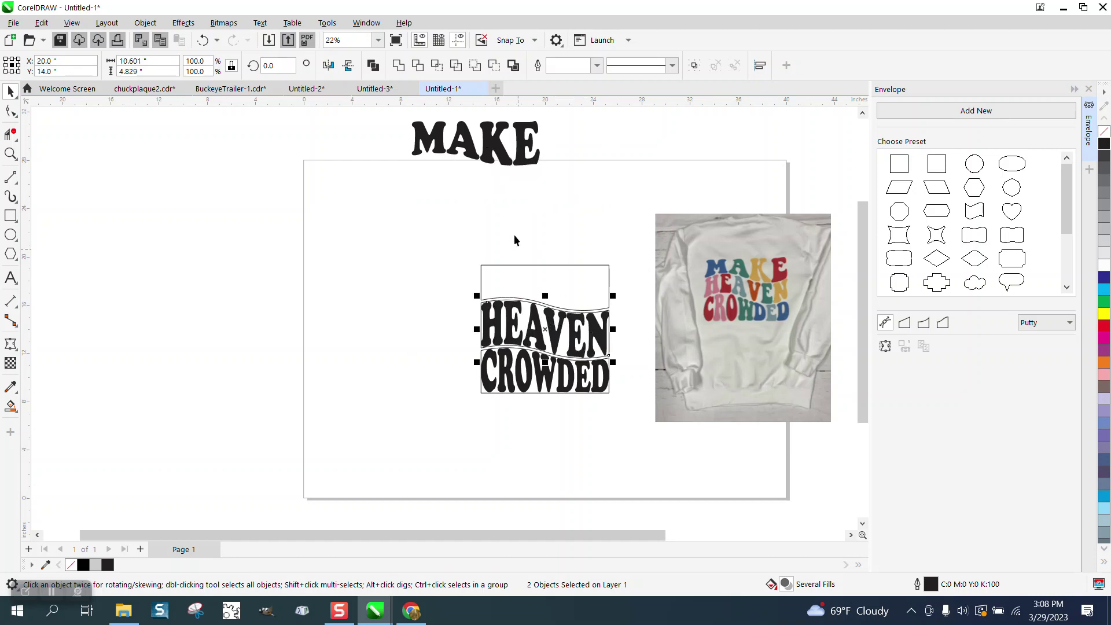
- Align the enveloped word MAKE to the centre of the uppermost wave section, both vertically and horizontally
{"action": "left_click", "coordinate": [518, 163]}
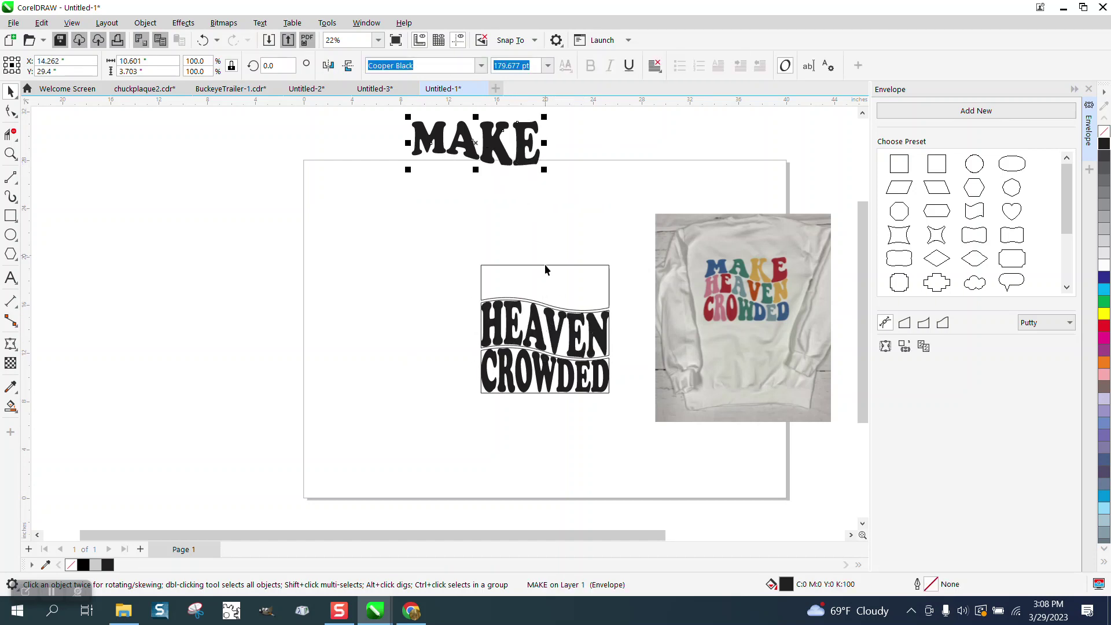
{"action": "left_click", "coordinate": [558, 291], "text": "shift"}
{"action": "key", "text": "ctrl+f"}
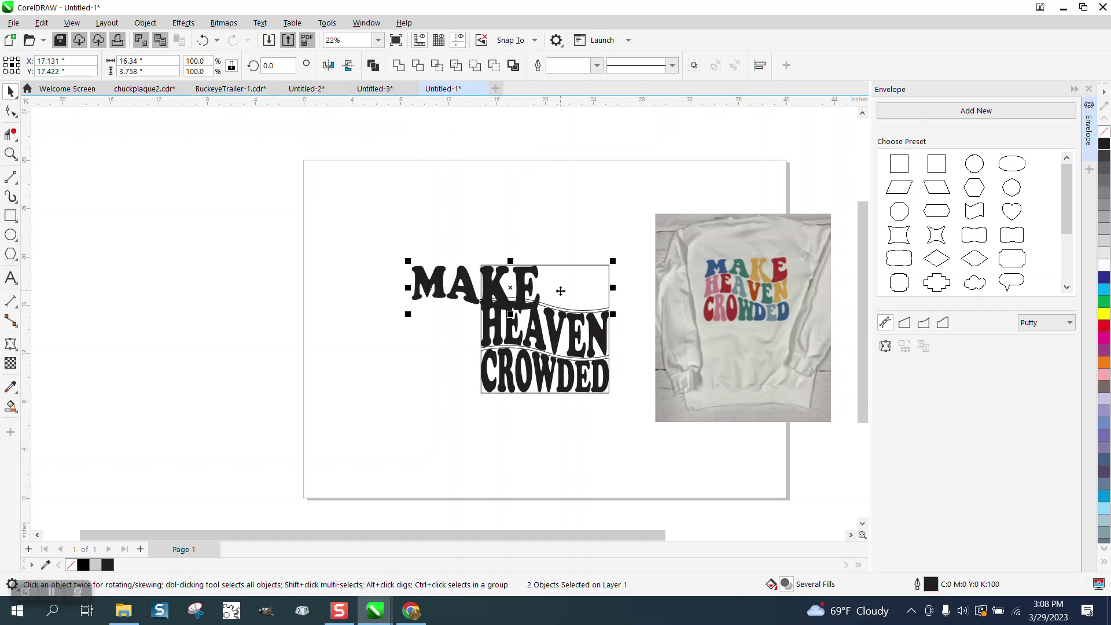
{"action": "left_click", "coordinate": [622, 259]}
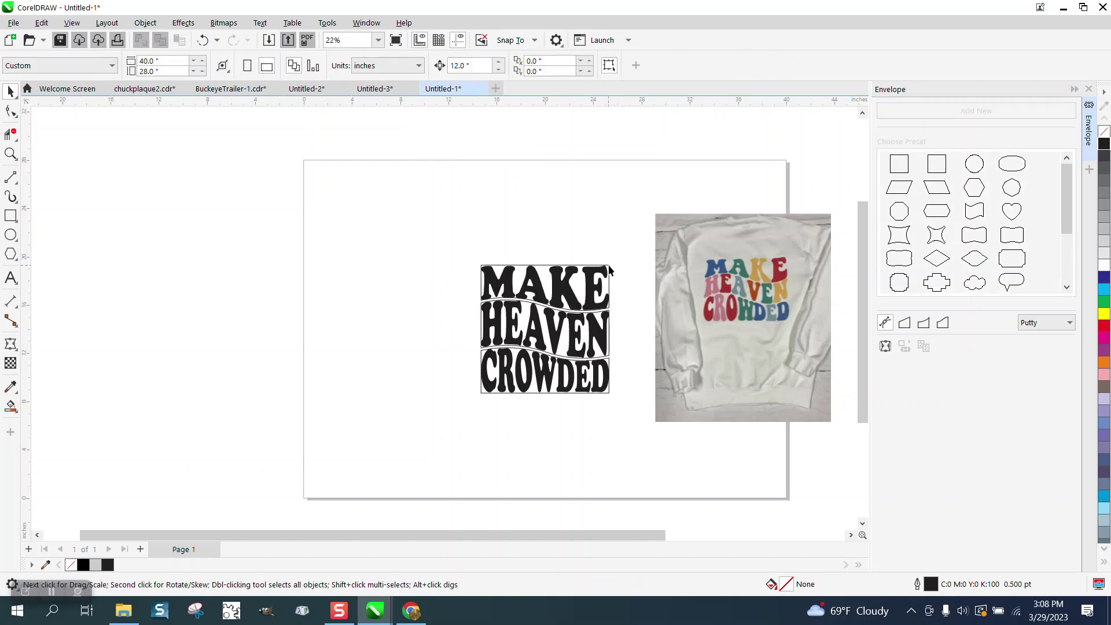
- Delete the three wave section outlines around MAKE, HEAVEN and CROWDED, leaving only the lettering
{"action": "left_click", "coordinate": [608, 265]}
{"action": "key", "text": "Delete"}
{"action": "left_click", "coordinate": [610, 329]}
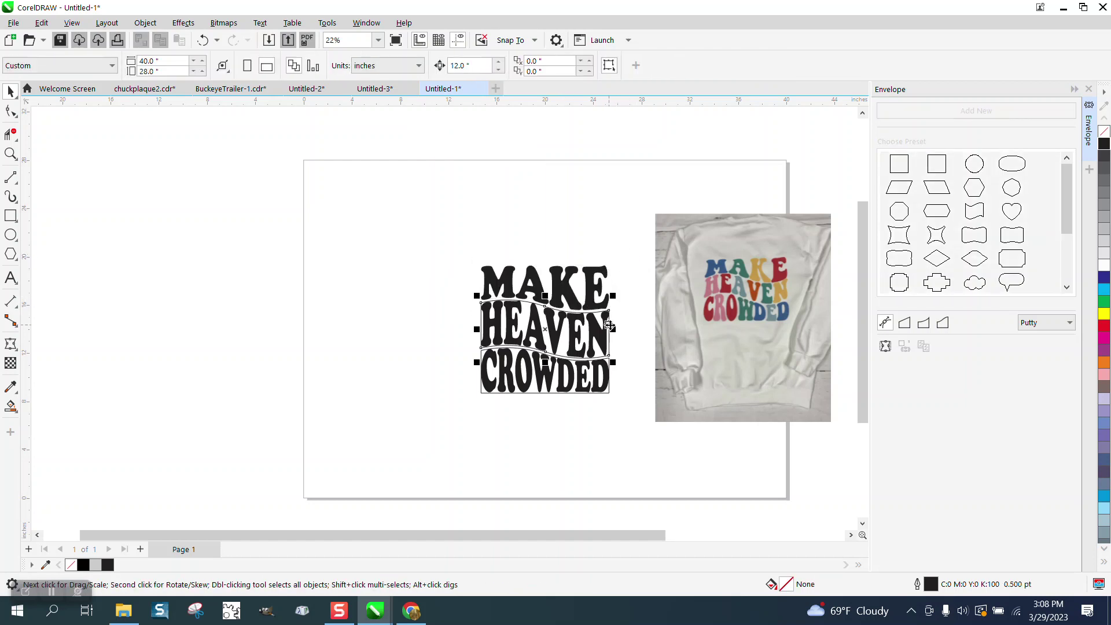
{"action": "left_click", "coordinate": [621, 369]}
{"action": "left_click", "coordinate": [610, 369]}
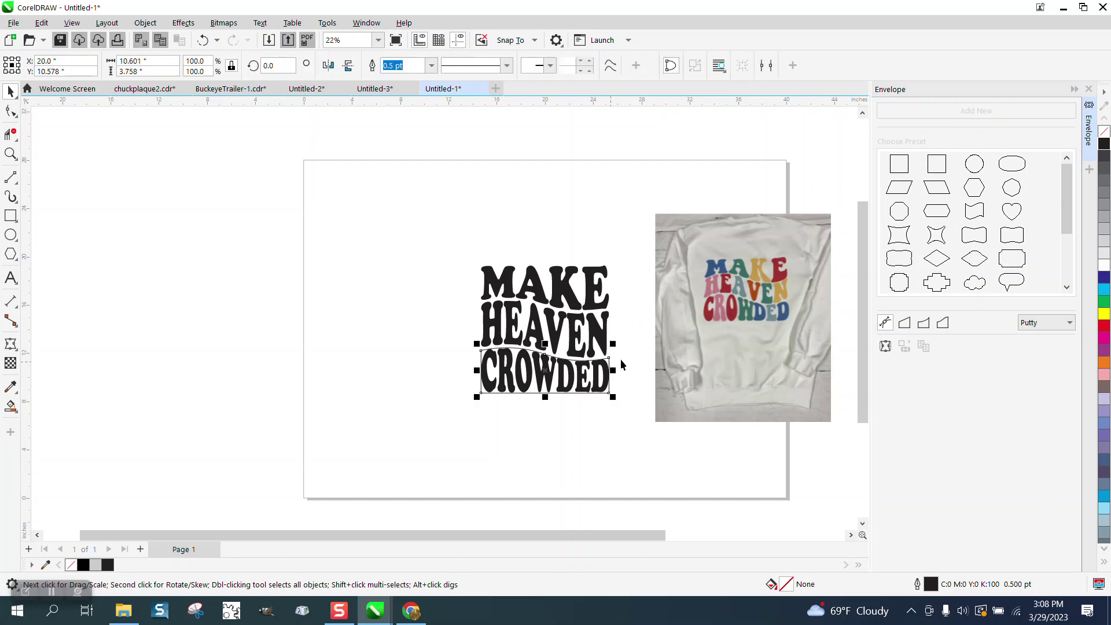
{"action": "key", "text": "Delete"}
- Compare the wavy lettering with the sweatshirt photo and examine the letter shapes and line spacing up close
{"action": "left_click", "coordinate": [10, 154]}
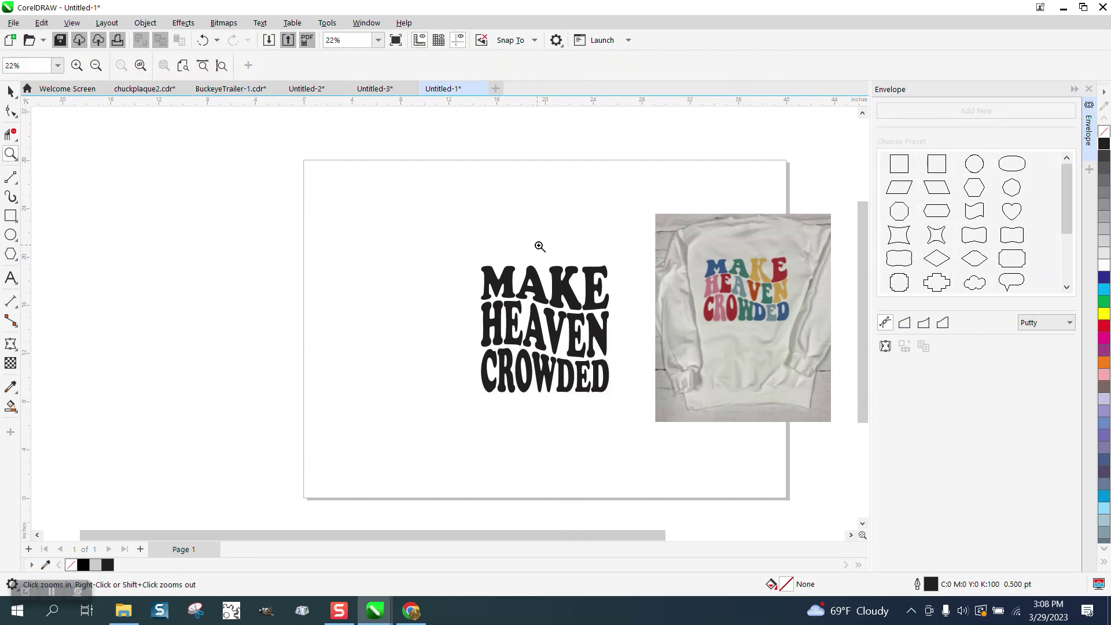
{"action": "left_click_drag", "start_coordinate": [478, 213], "coordinate": [876, 451]}
{"action": "scroll", "coordinate": [592, 363], "scroll_direction": "down", "scroll_amount": 2}
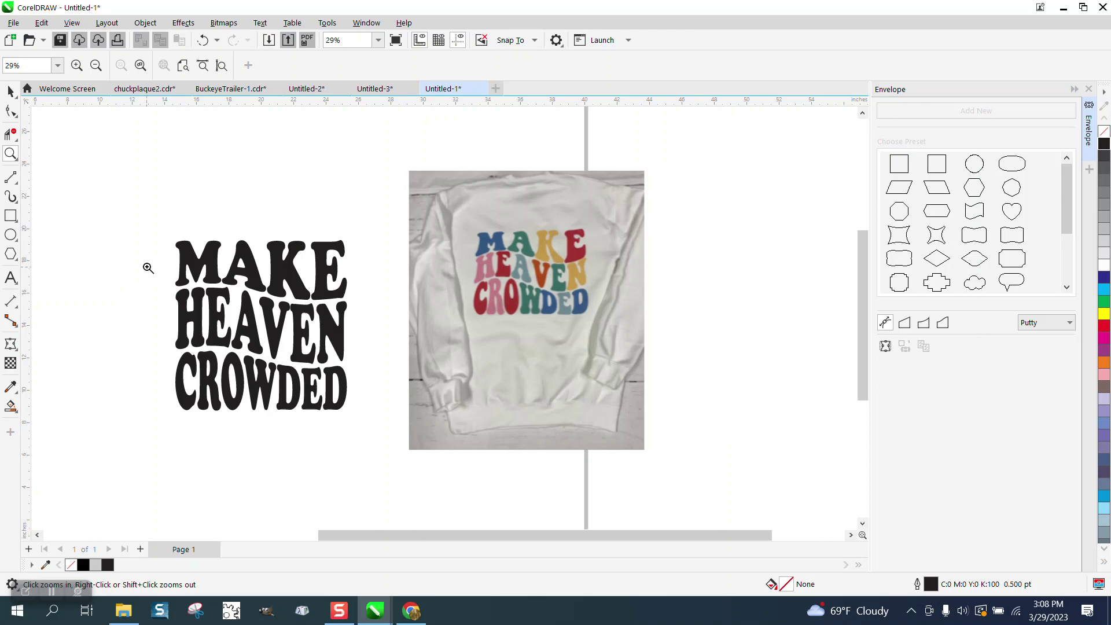
{"action": "left_click_drag", "start_coordinate": [158, 231], "coordinate": [392, 433]}
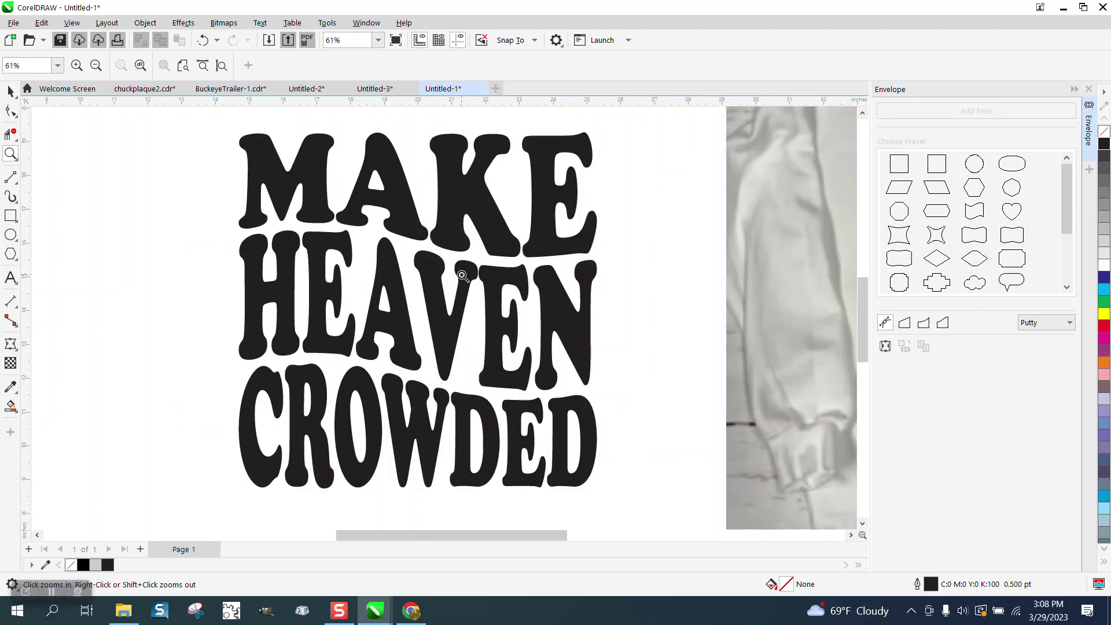